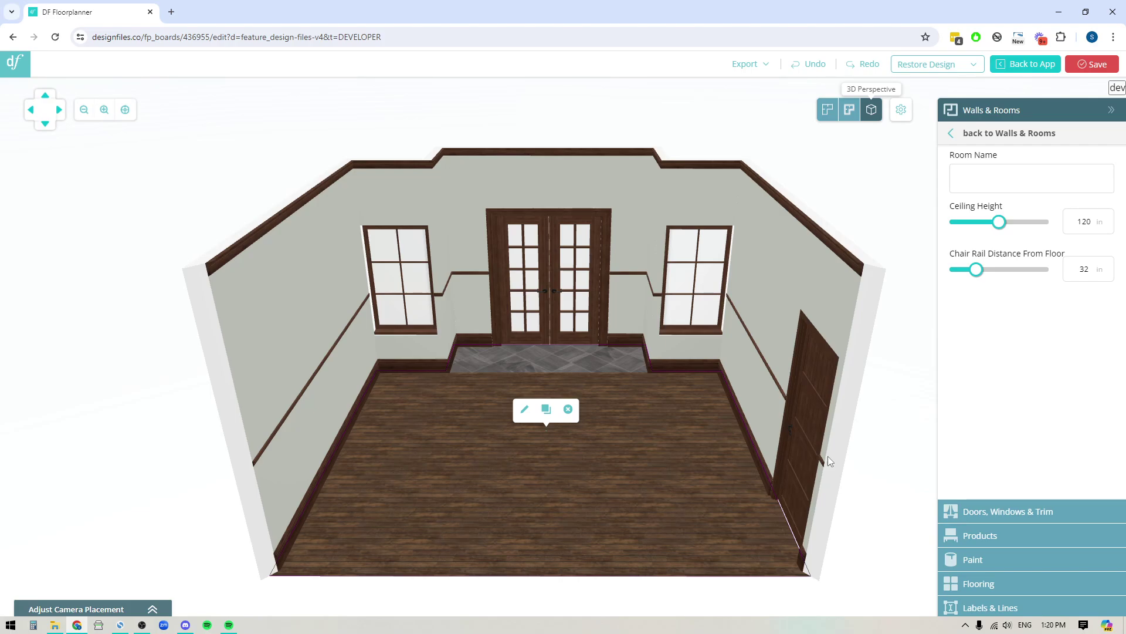
Delete the custom flooring to restore the plain light wood floor, then reselect the room
left_click(568, 410)
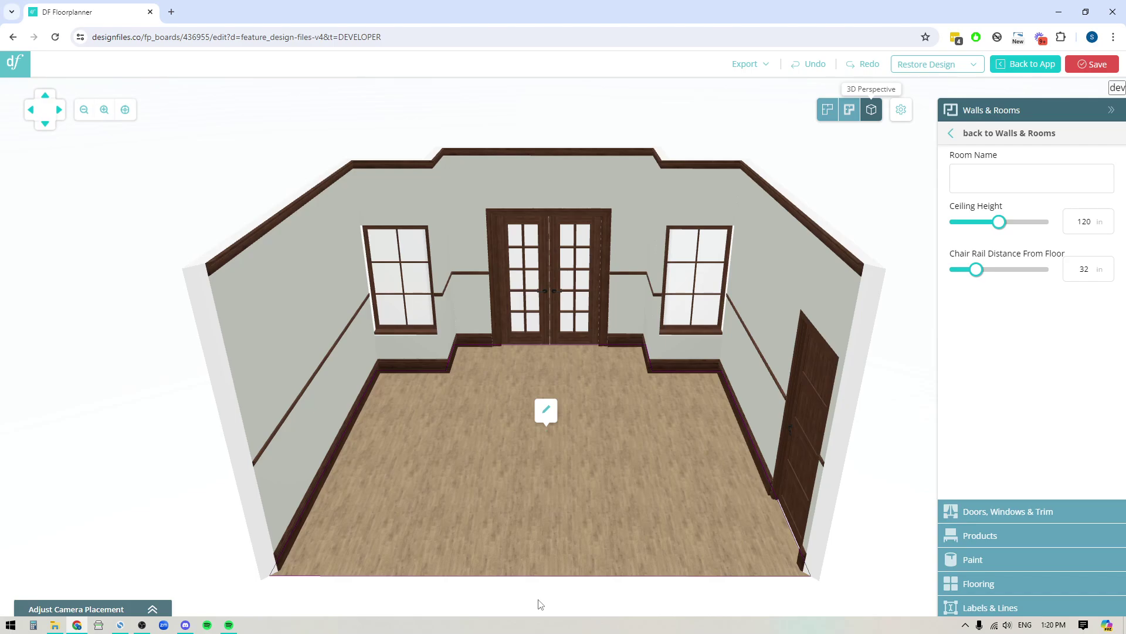
left_click(845, 522)
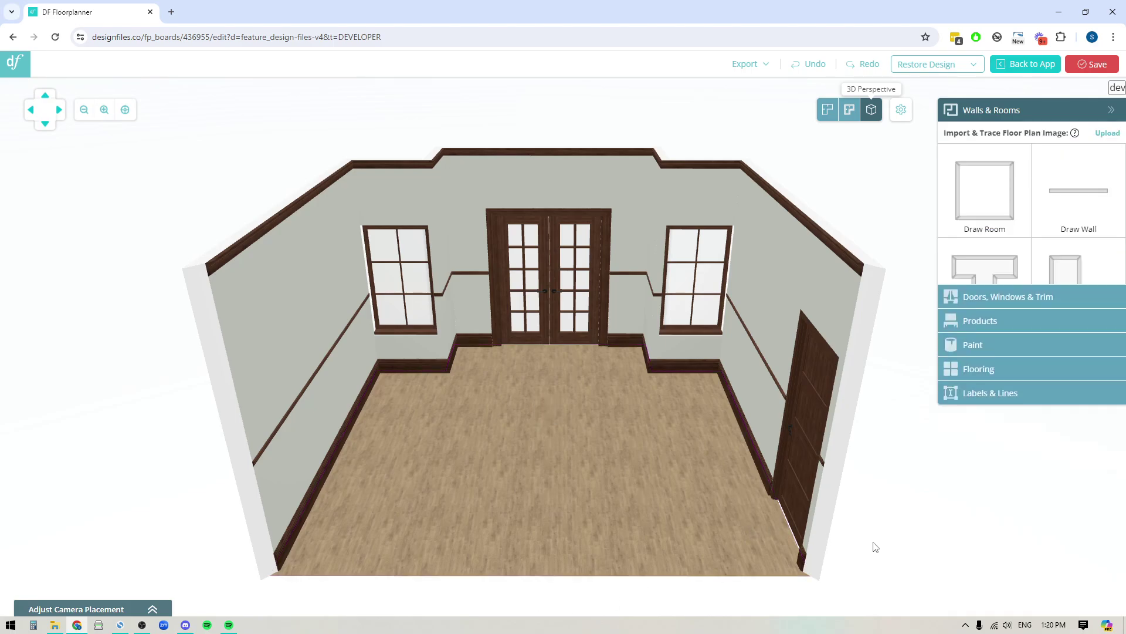
left_click_drag(876, 523, 876, 537)
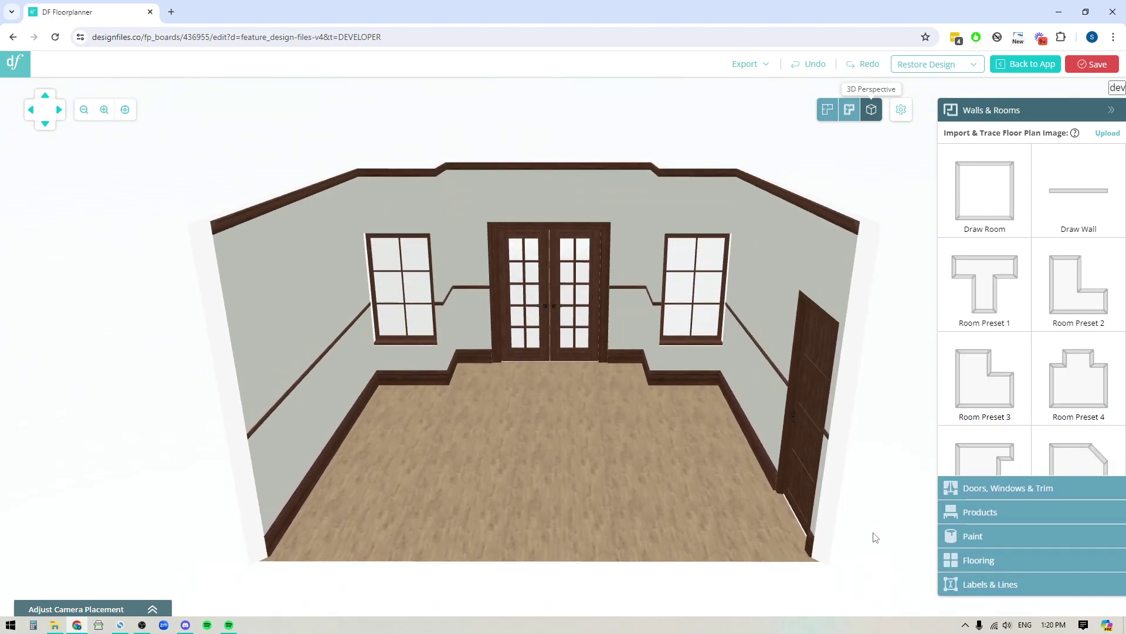
left_click(542, 447)
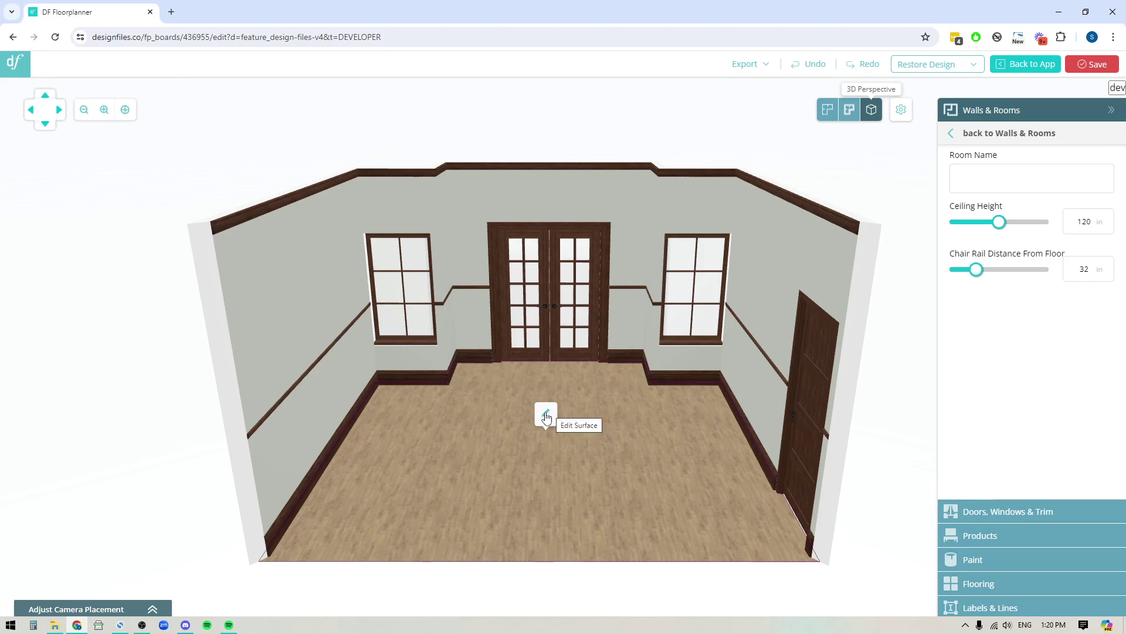
Open the Floor Editor for the room's 16' 6.25" by 13' 1.5" wood floor
left_click(548, 414)
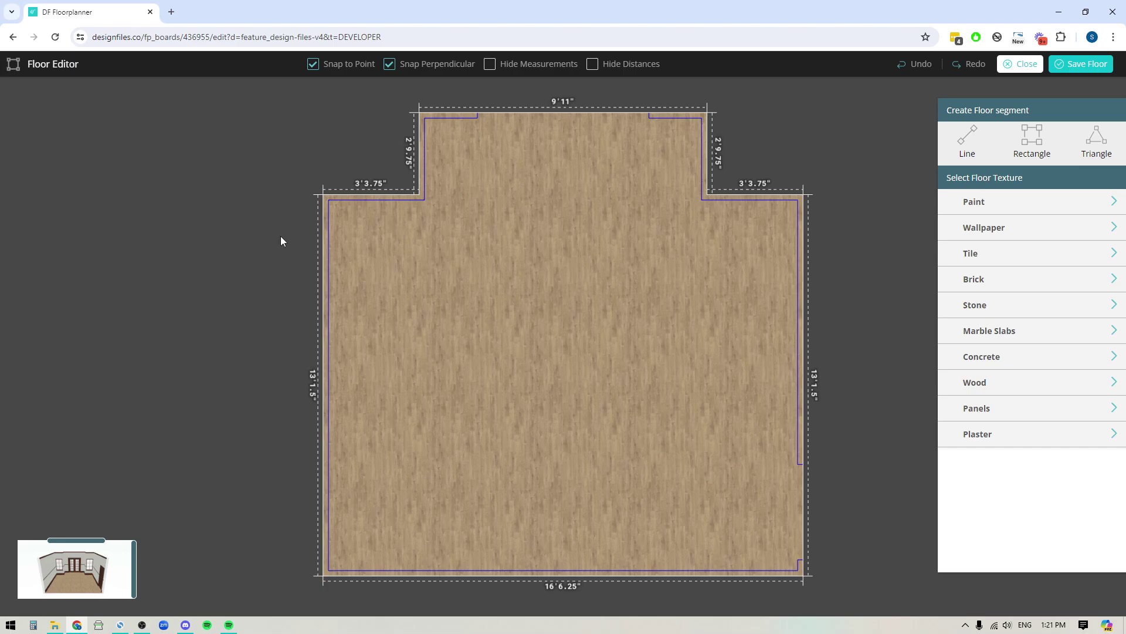
Apply the dark 'Old wood planks PBR texture seamless 22054' from Wood Planks to the floor
left_click(971, 385)
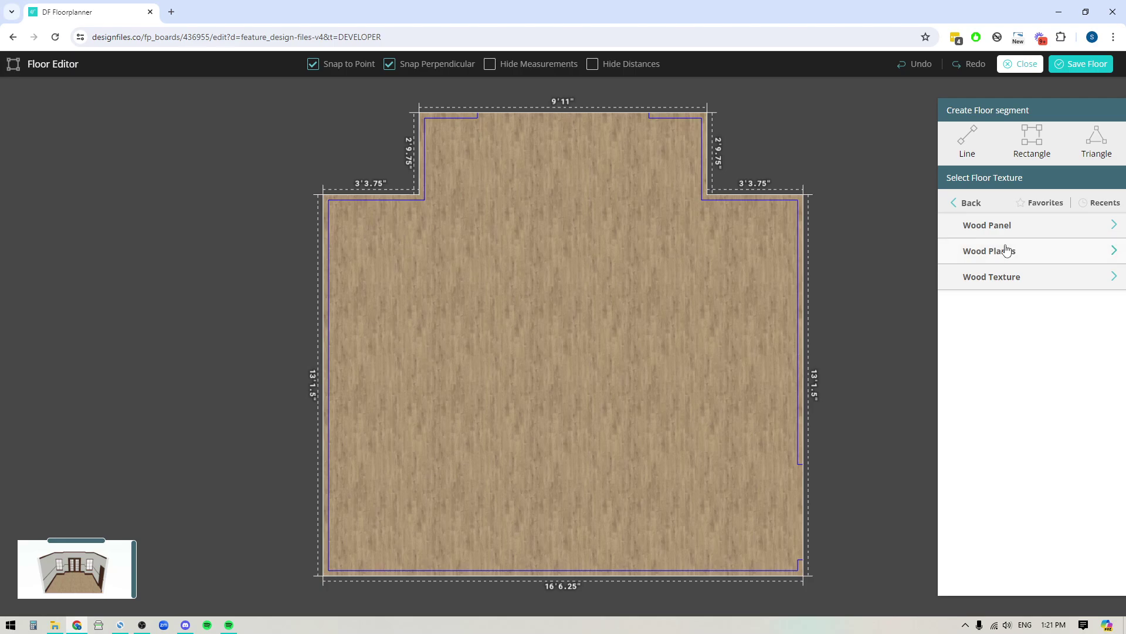
left_click(993, 228)
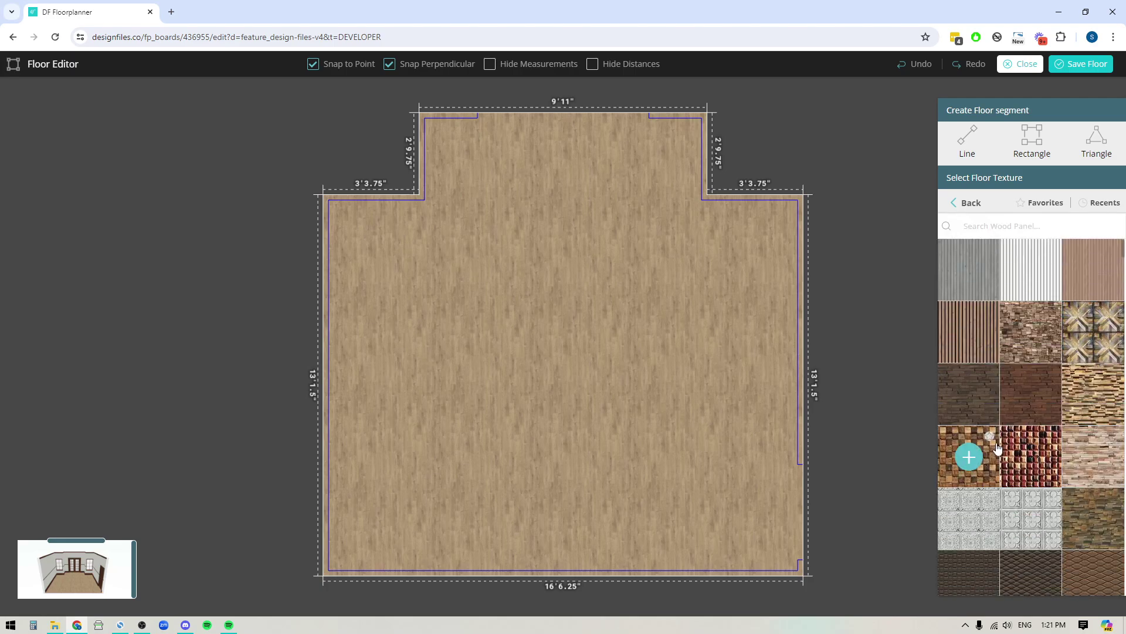
scroll(998, 449, "down", 10)
scroll(998, 449, "down", 10)
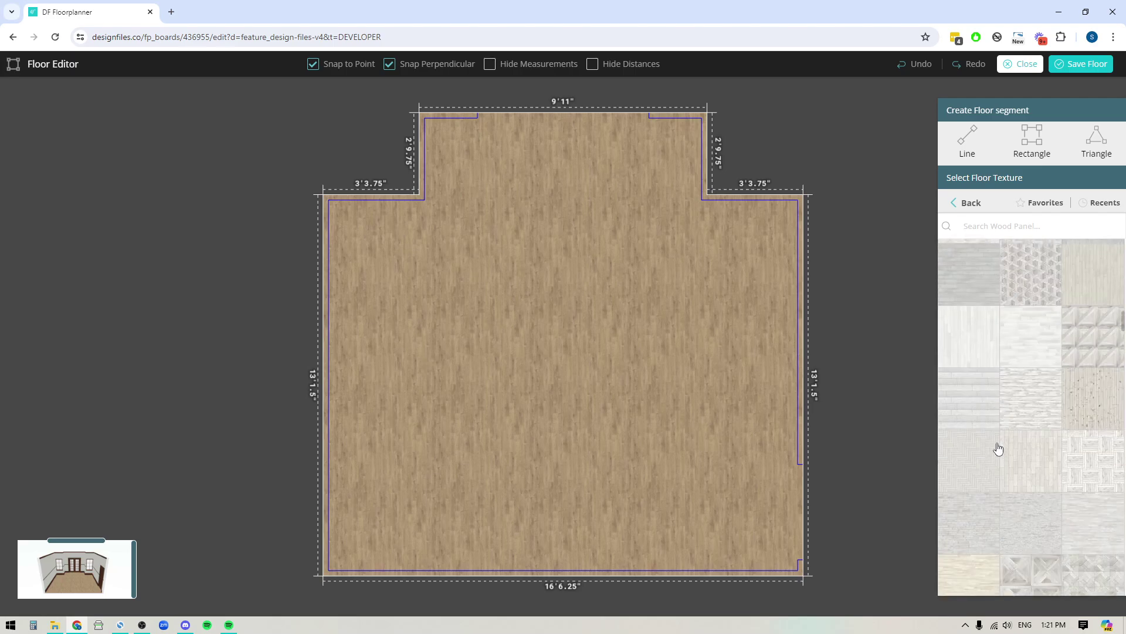
scroll(998, 448, "down", 3)
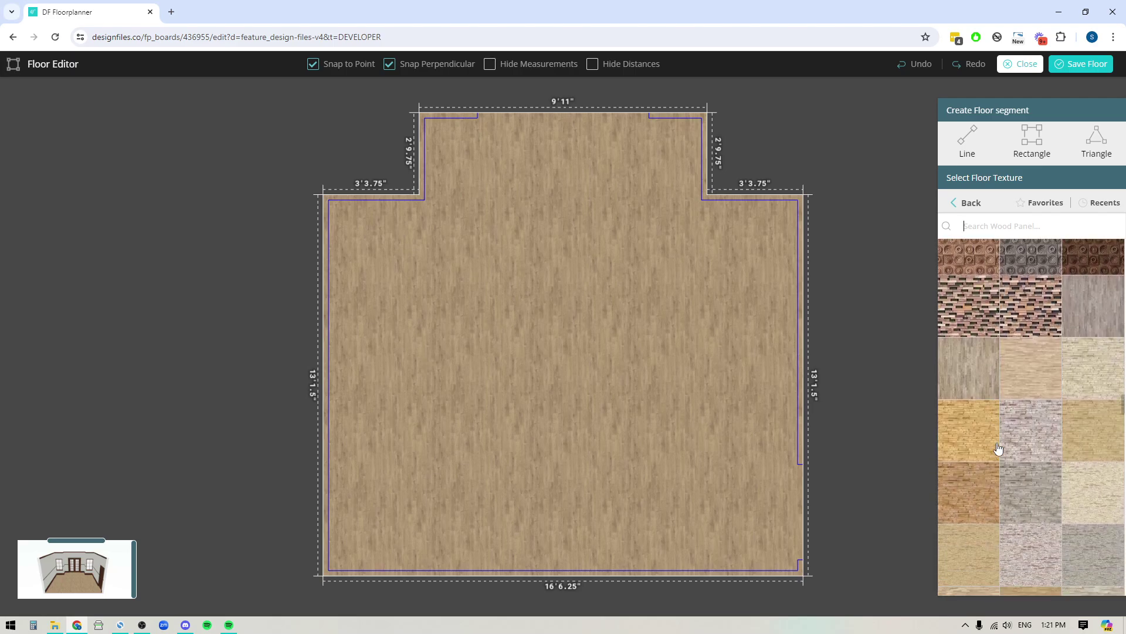
left_click(973, 213)
left_click(1008, 252)
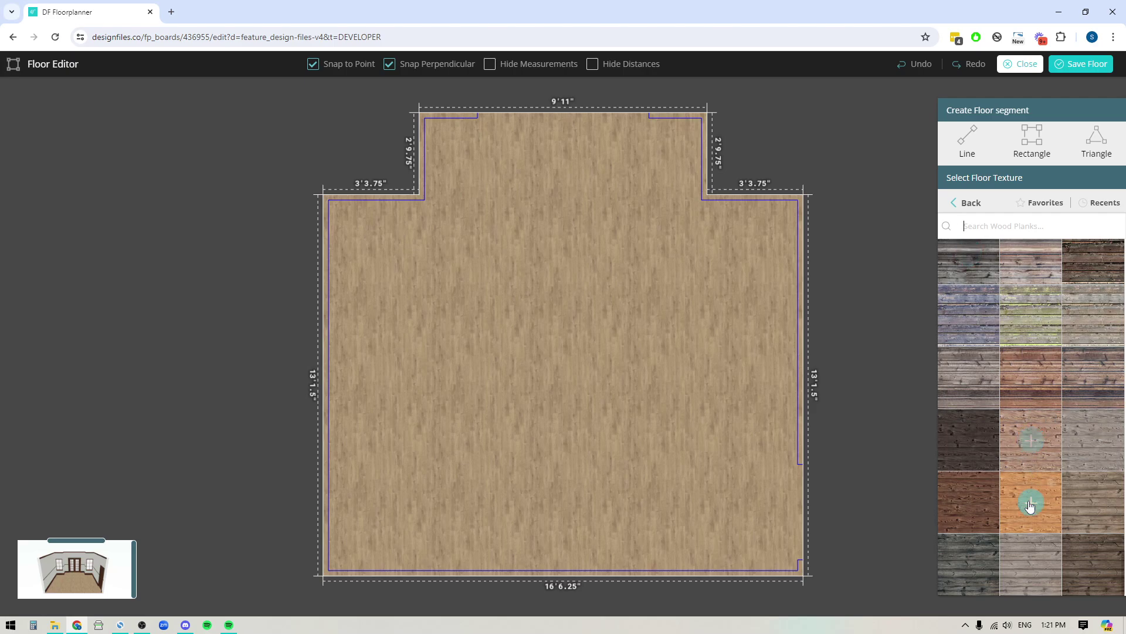
scroll(1031, 496, "down", 5)
scroll(1028, 503, "up", 6)
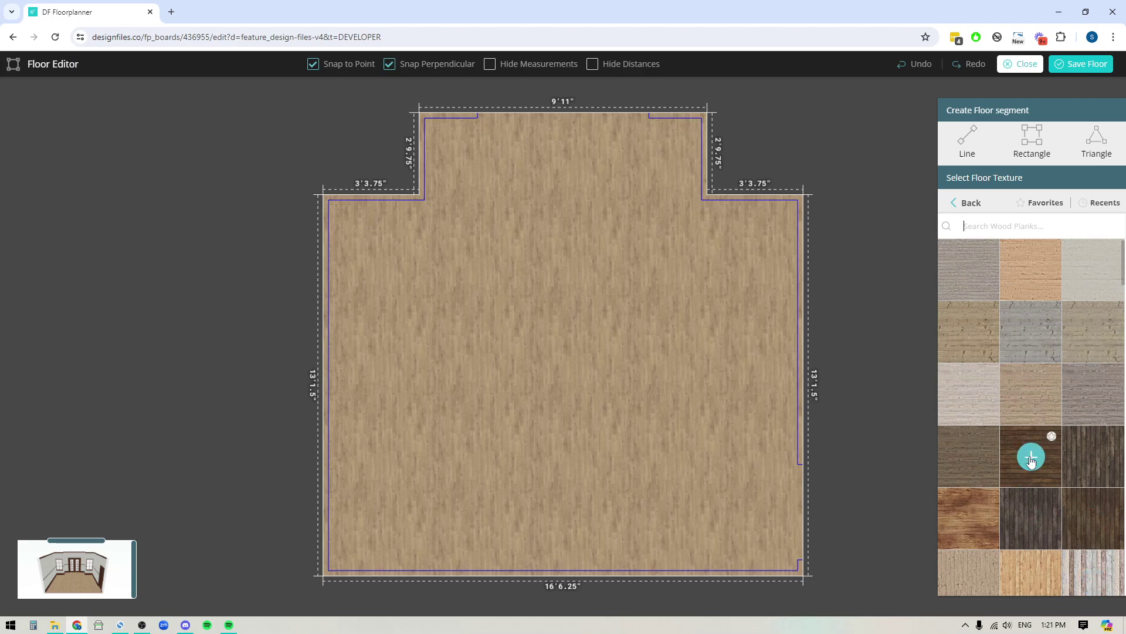
left_click_drag(1016, 490, 556, 356)
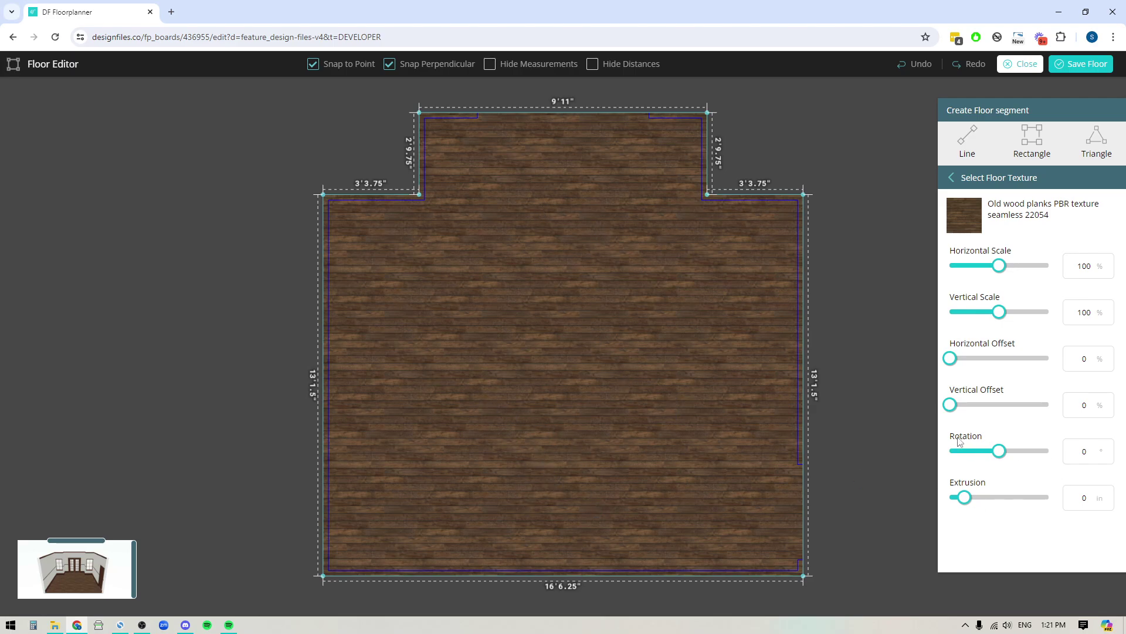
Rotate the plank texture 90° and trial horizontal and vertical scales of 200% and 40%
left_click(1081, 451)
type("9")
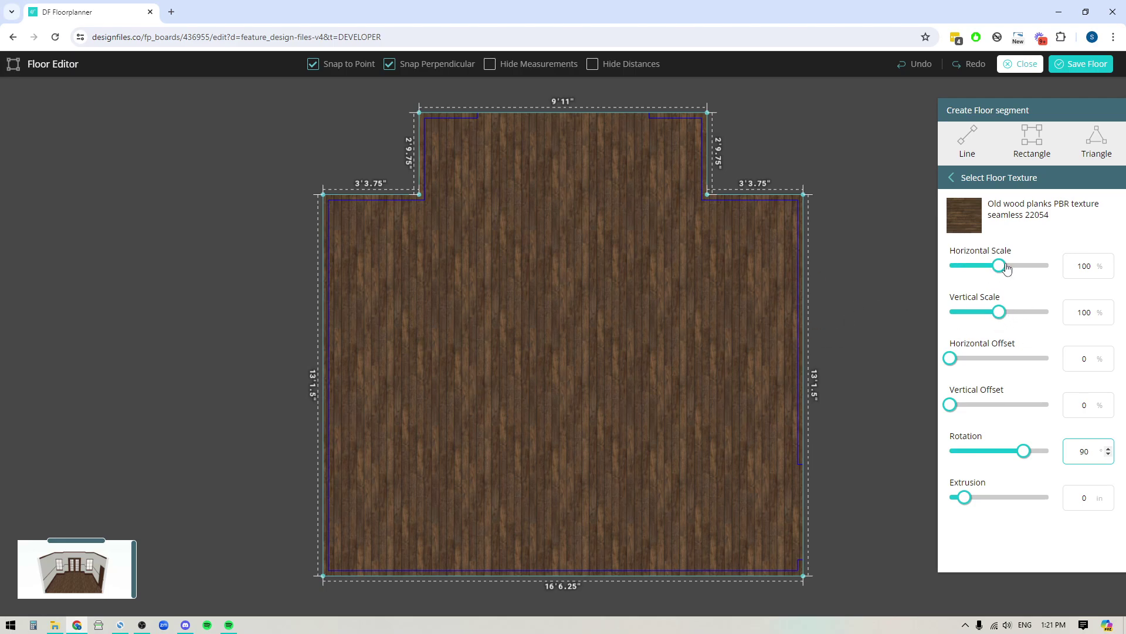
left_click_drag(1000, 265, 1033, 266)
left_click(1048, 268)
left_click_drag(999, 312, 1054, 314)
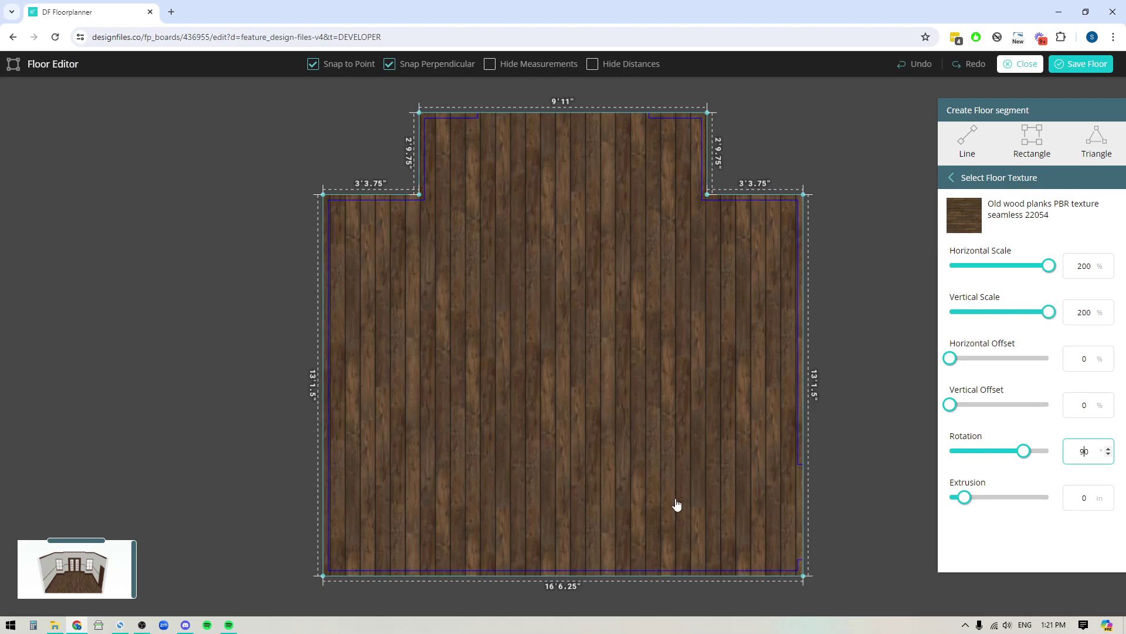
left_click_drag(1049, 266, 969, 266)
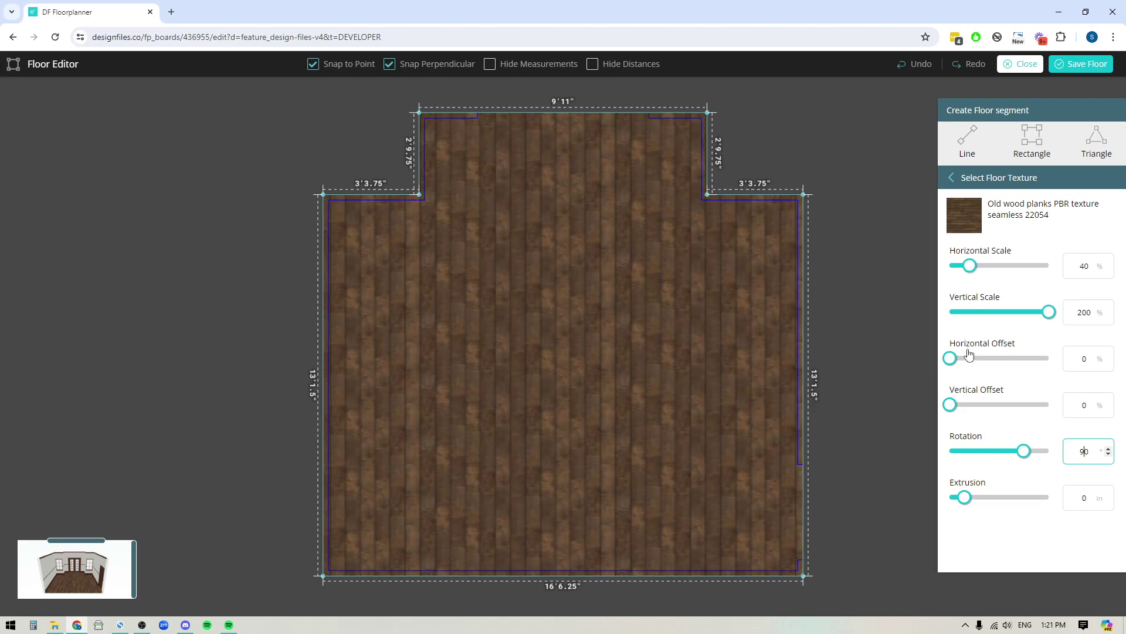
left_click_drag(1048, 311, 970, 312)
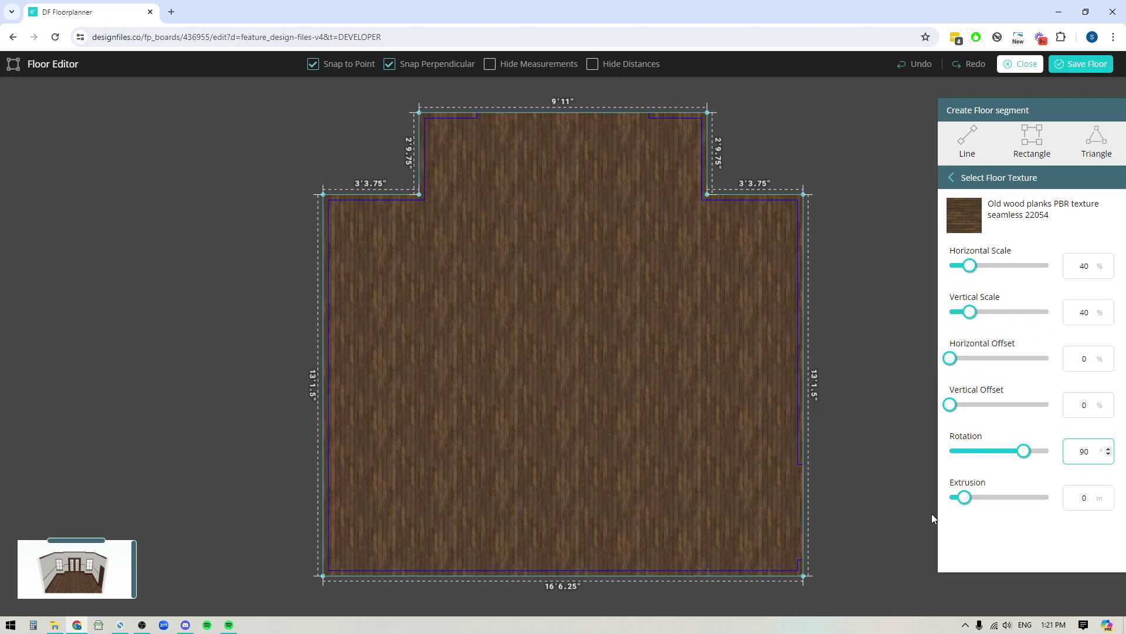
Reset both the horizontal and vertical texture scales to 100%
left_click(1085, 265)
key("BackSpace")
type("1")
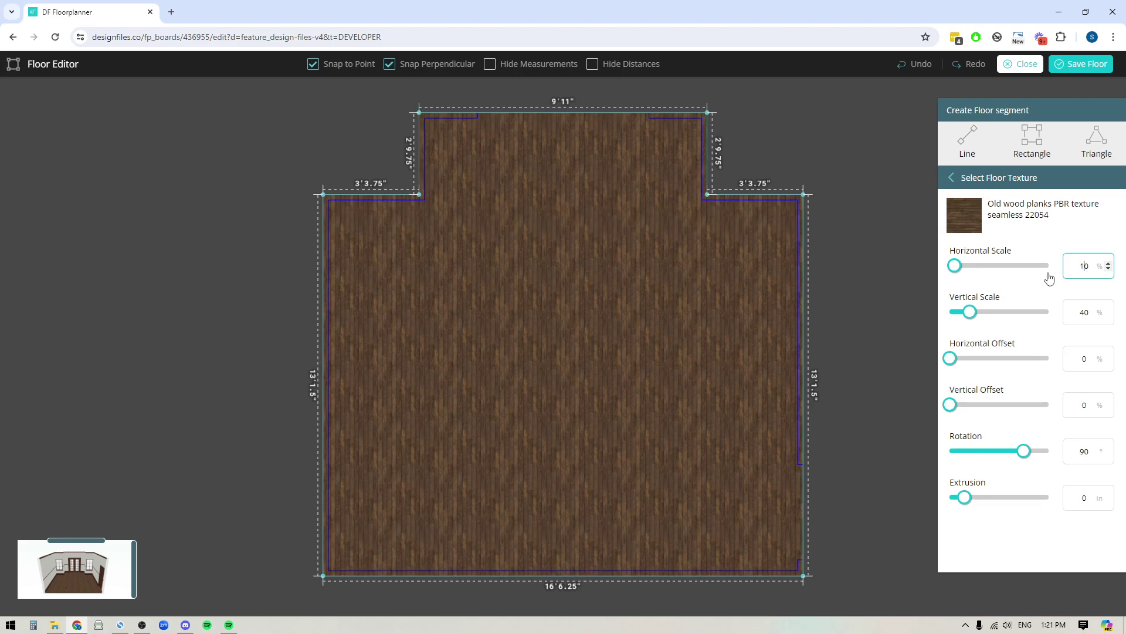
type("00")
left_click(1083, 314)
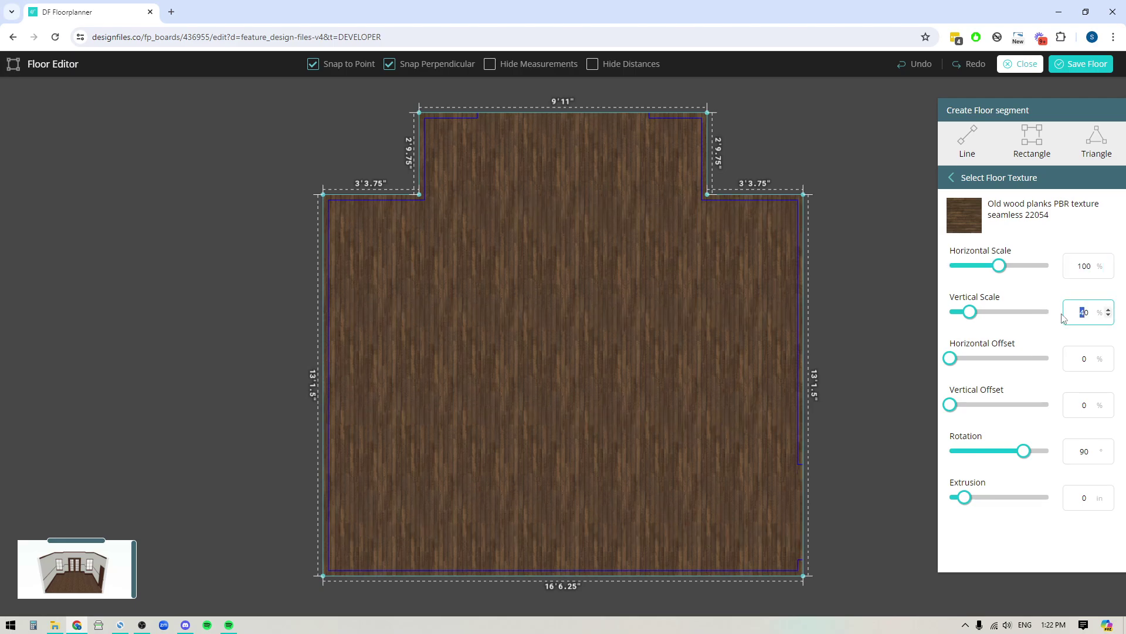
key("BackSpace")
type("100")
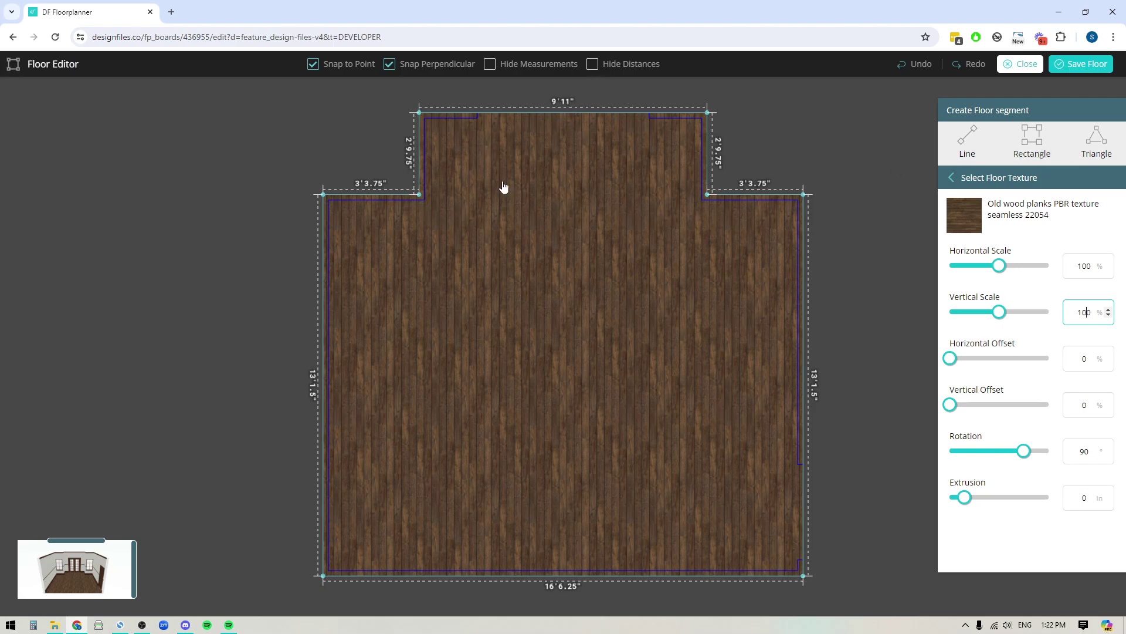
Draw a 9'11" by 2'9.75" rectangular floor segment over the top alcove
left_click(1031, 142)
left_click(1031, 156)
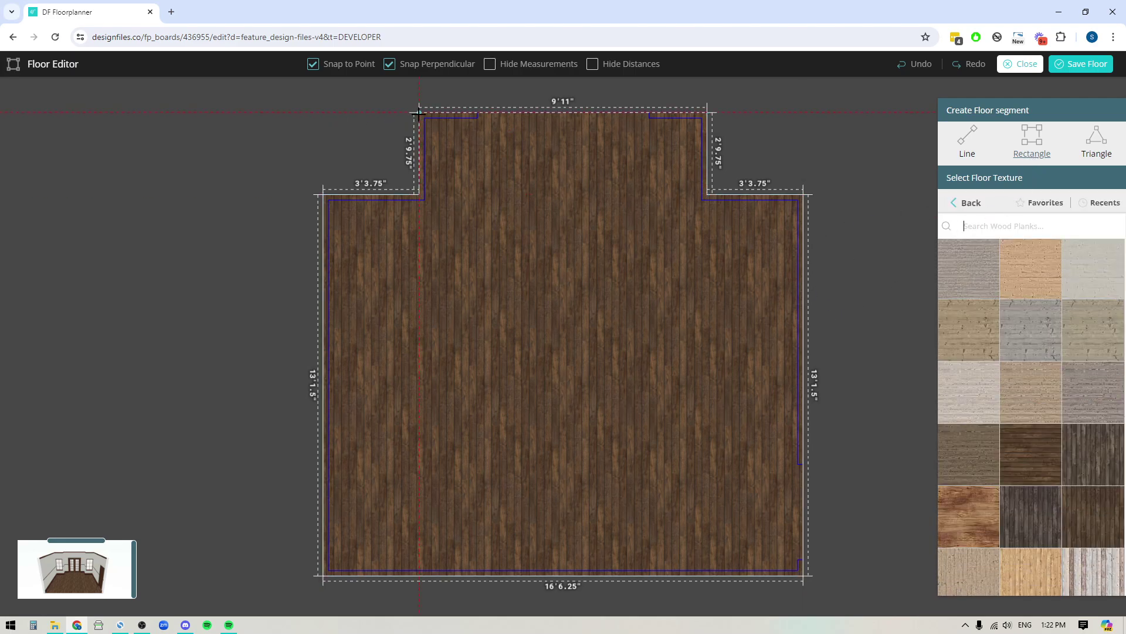
left_click(418, 112)
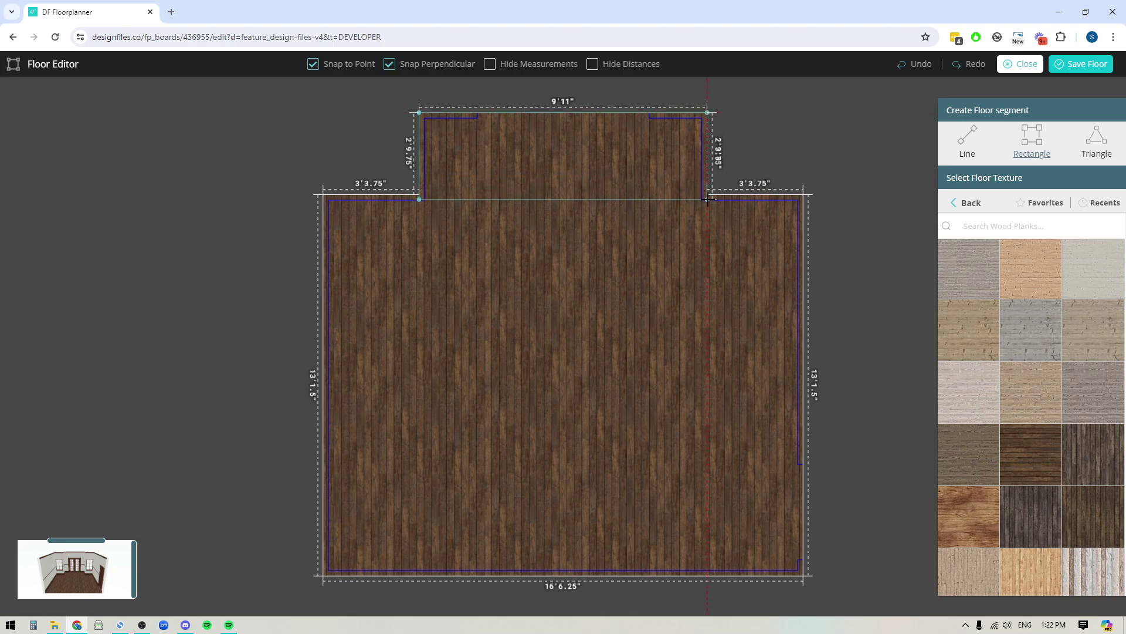
left_click(708, 199)
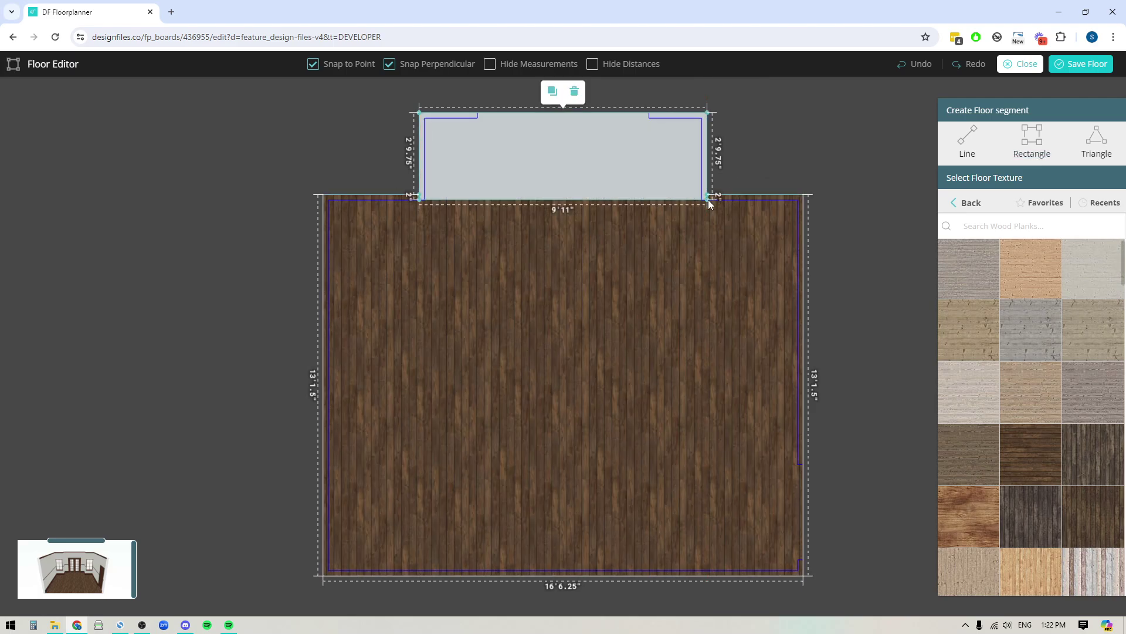
Browse the Tile > Stone textures for a grey tile suited to the alcove segment
left_click(973, 204)
left_click(972, 208)
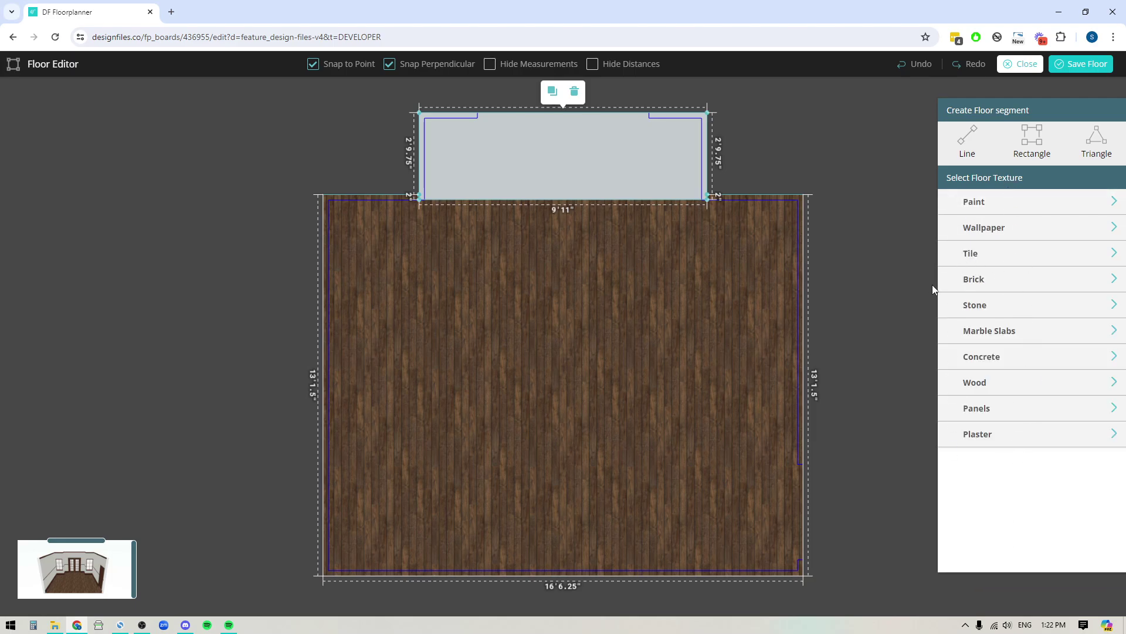
left_click(969, 254)
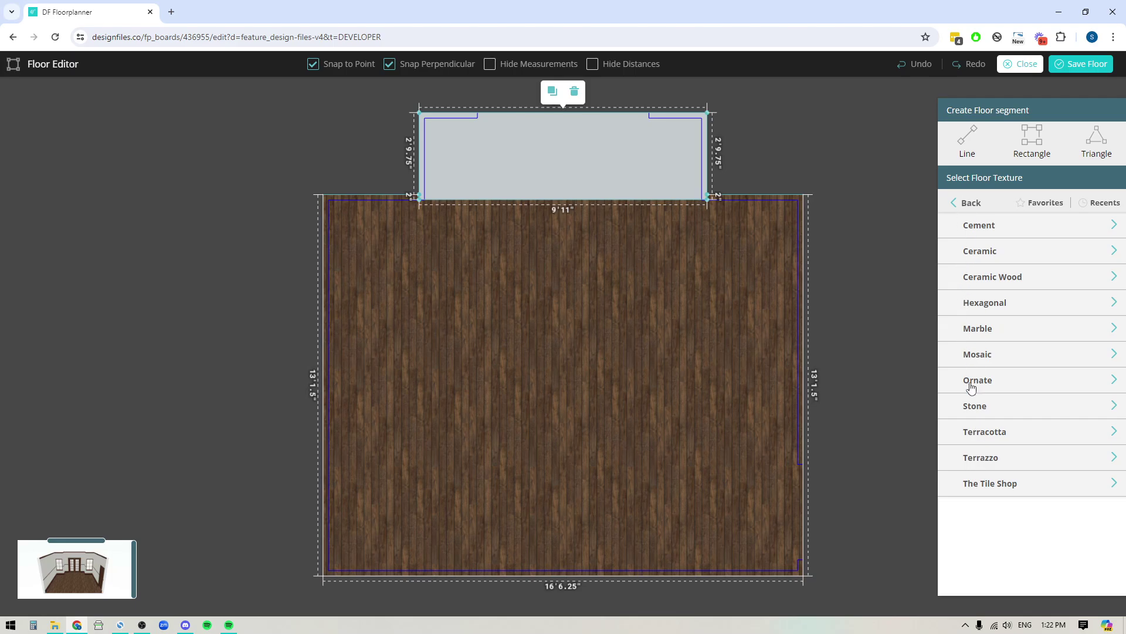
left_click(974, 409)
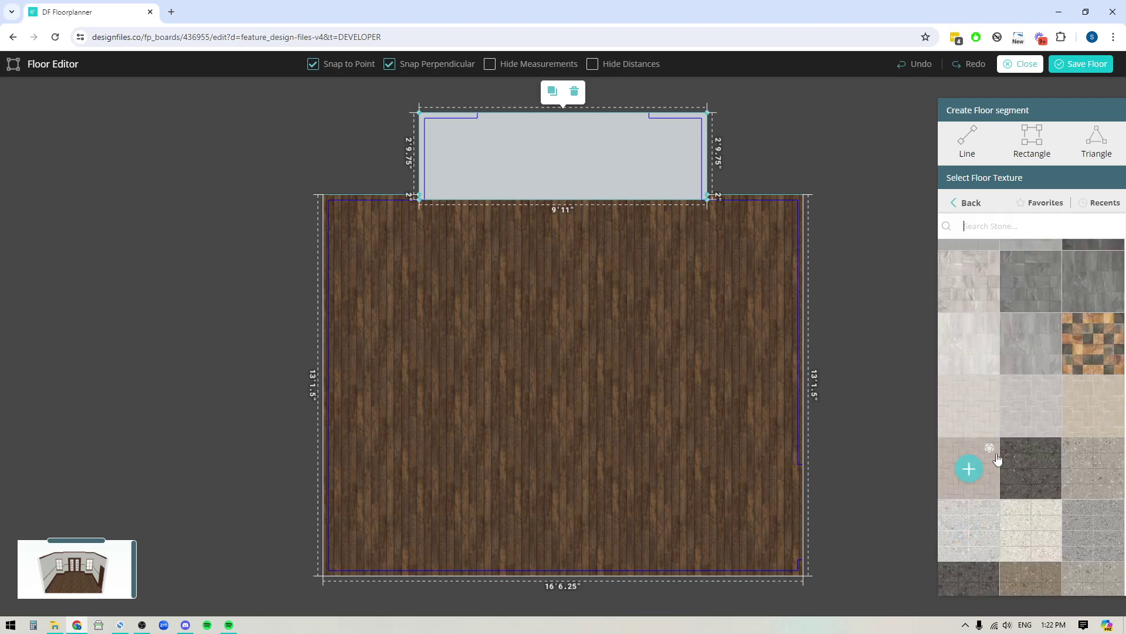
scroll(996, 472, "down", 1)
scroll(1003, 464, "up", 5)
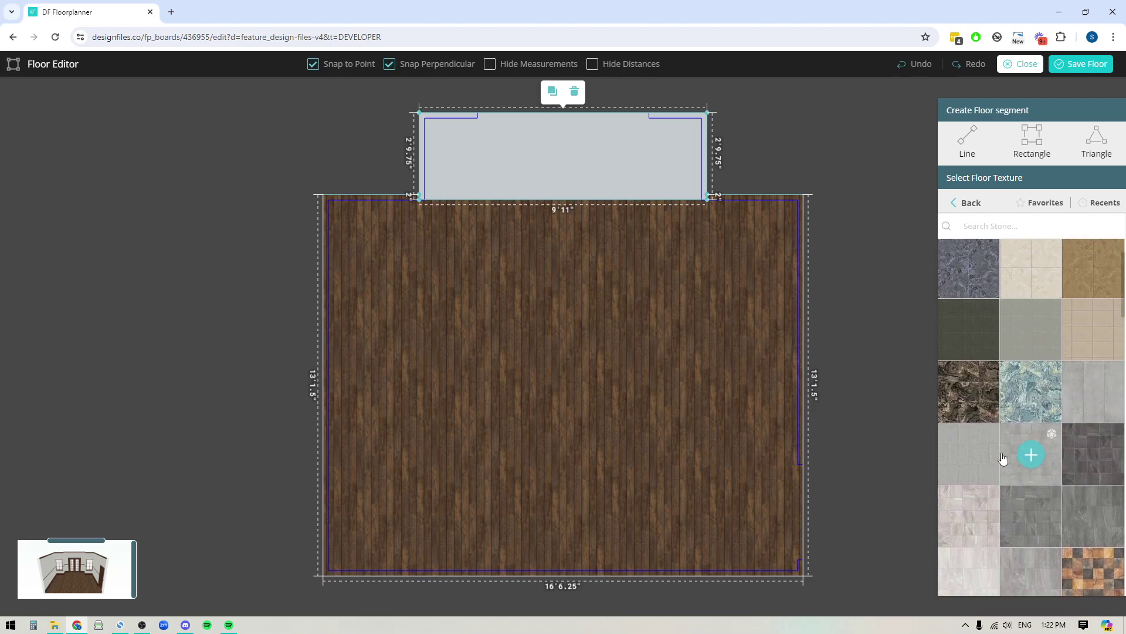
scroll(1017, 440, "down", 10)
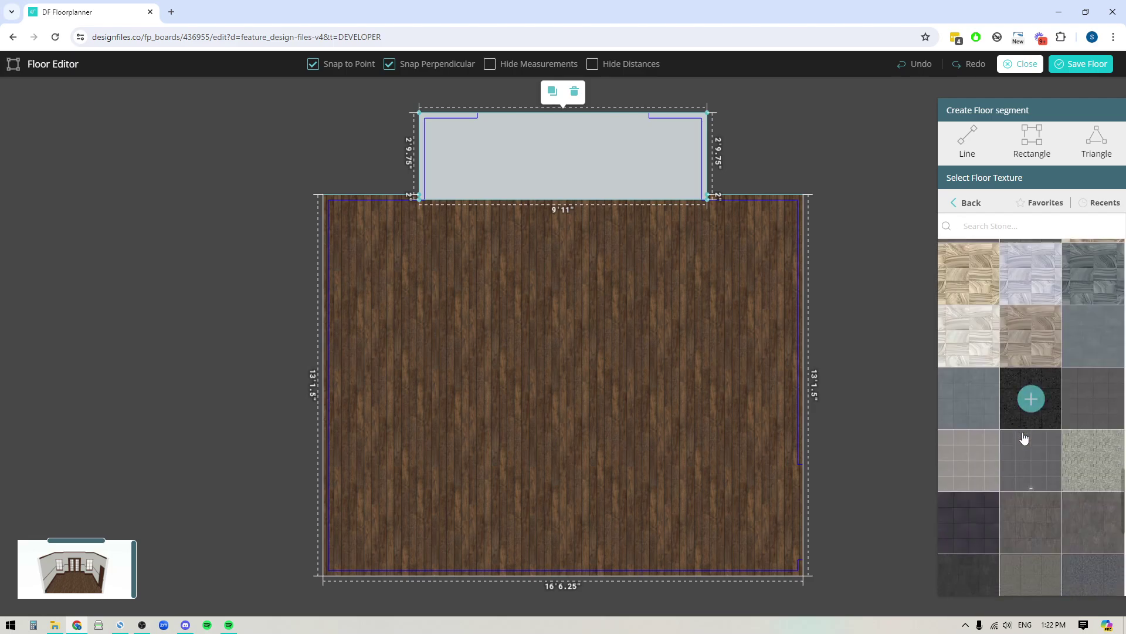
scroll(1024, 451, "down", 5)
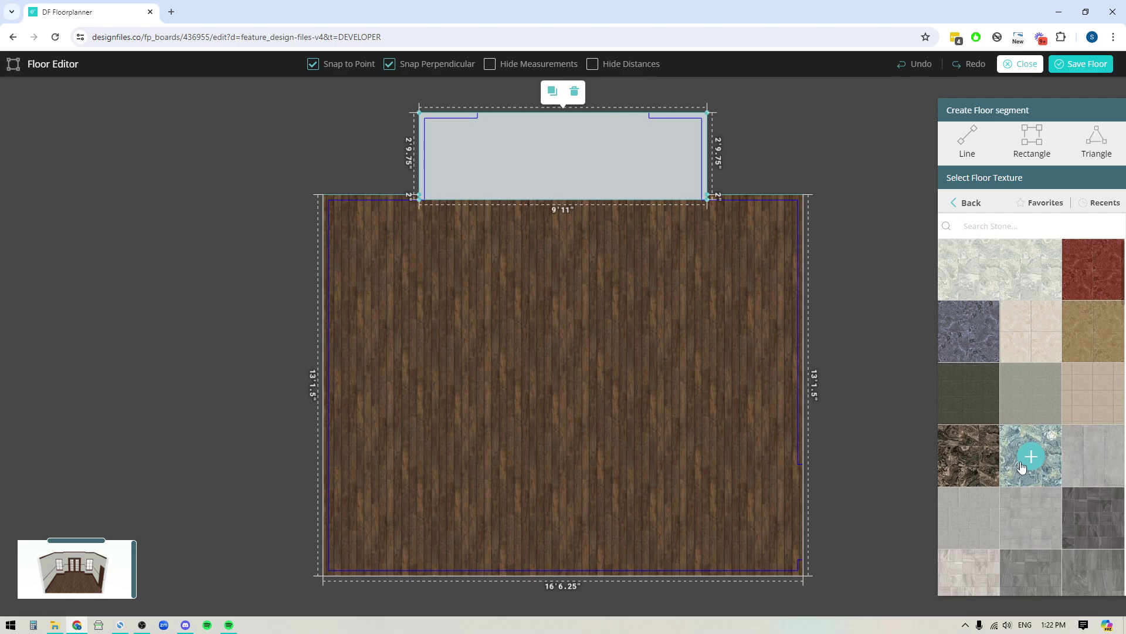
Apply Norwegian grey stone tiles to the doorway segment at 200% scale, rotated 45°
scroll(1027, 453, "down", 2)
left_click_drag(1082, 393, 548, 157)
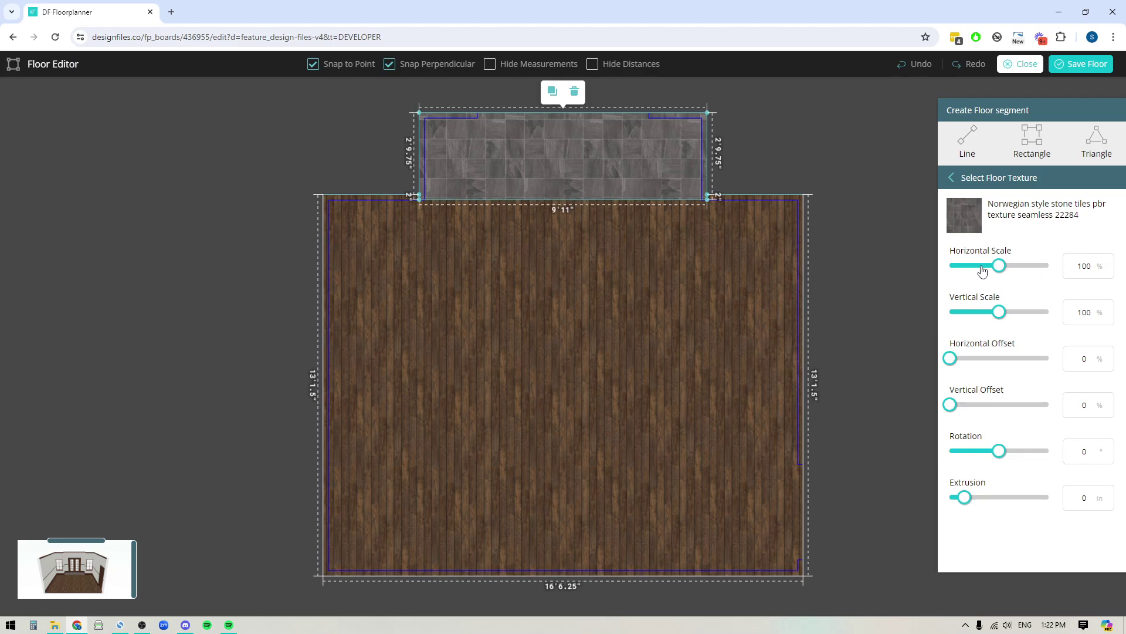
left_click_drag(1024, 268, 1050, 267)
left_click_drag(1013, 321, 1055, 320)
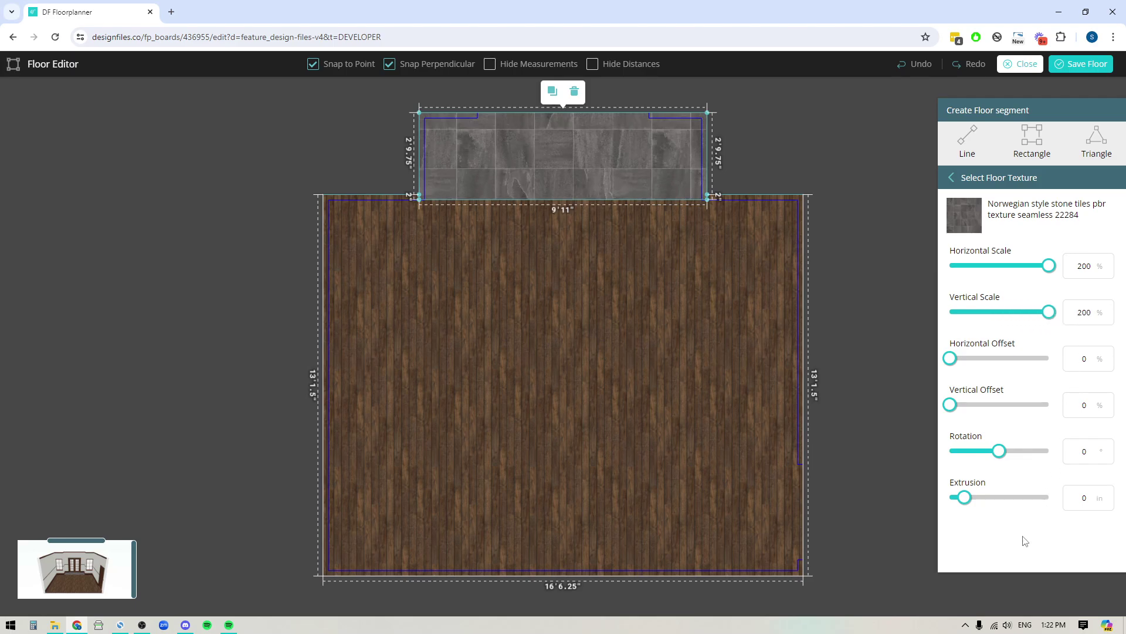
left_click(1083, 451)
type("45")
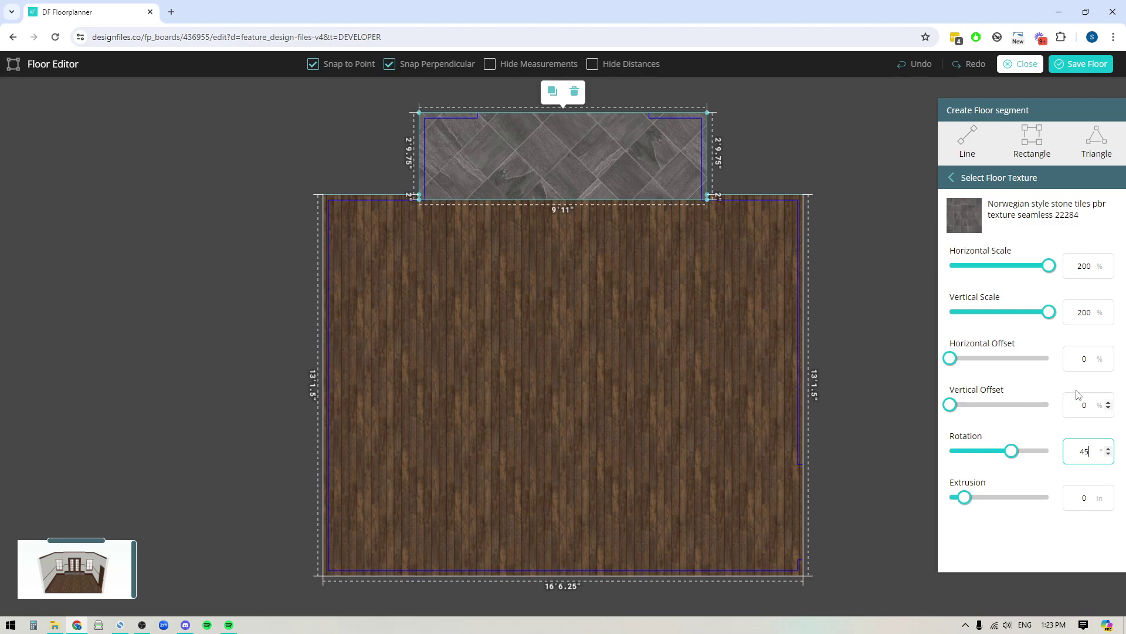
Offset the stone tile pattern 4% vertically and 11% horizontally
left_click(1109, 402)
left_click(1109, 402)
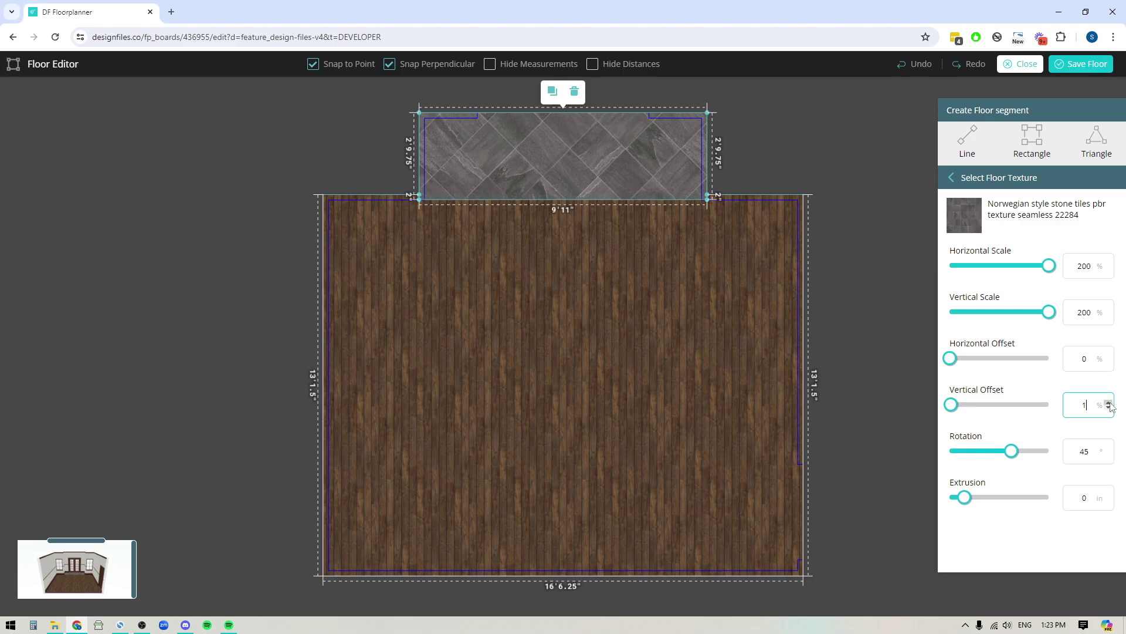
left_click(1109, 403)
left_click(1109, 402)
left_click(1108, 403)
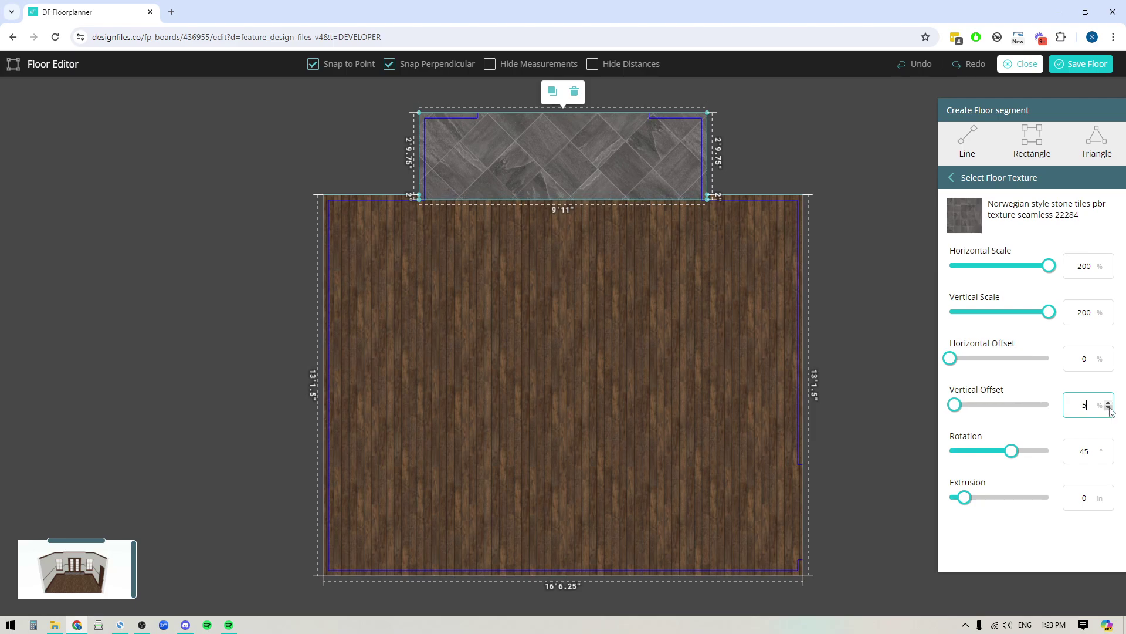
left_click(1109, 408)
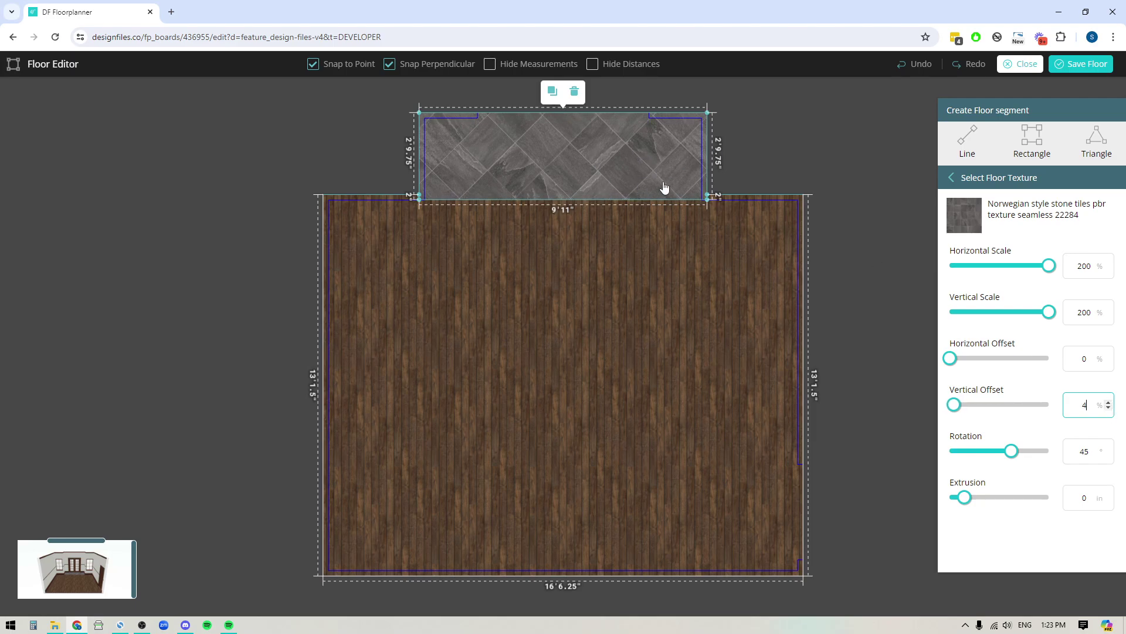
left_click(1108, 357)
left_click(1108, 357)
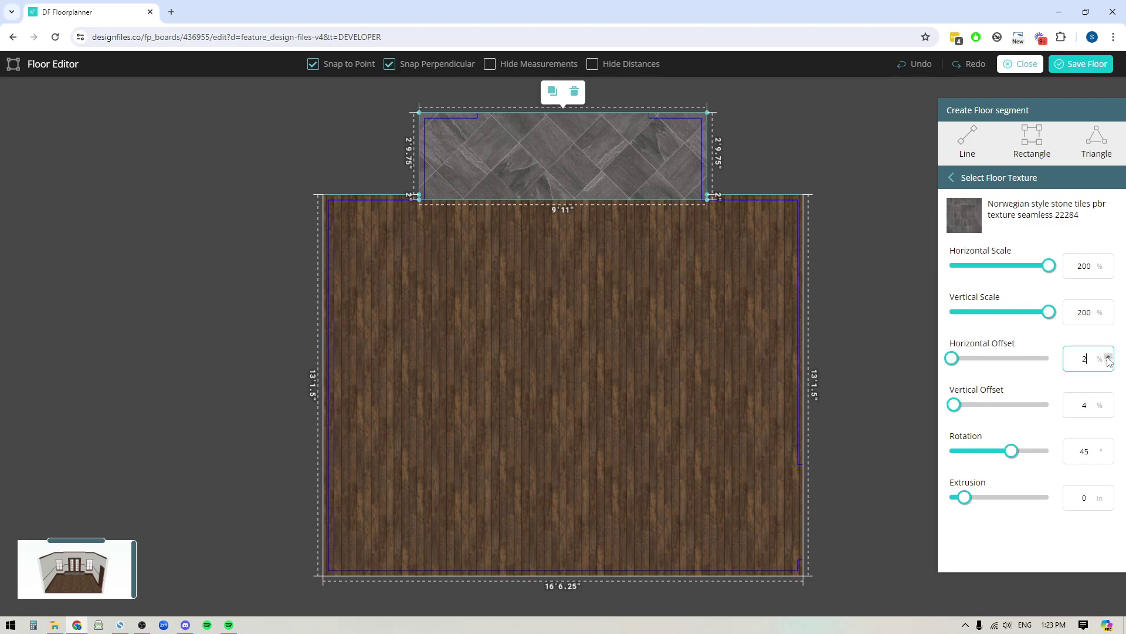
left_click(1108, 356)
left_click(1108, 356)
left_click(1108, 356)
left_click(1108, 356)
left_click(1108, 356)
left_click(1108, 356)
left_click(1108, 356)
left_click(1109, 356)
left_click(1108, 356)
left_click(1109, 356)
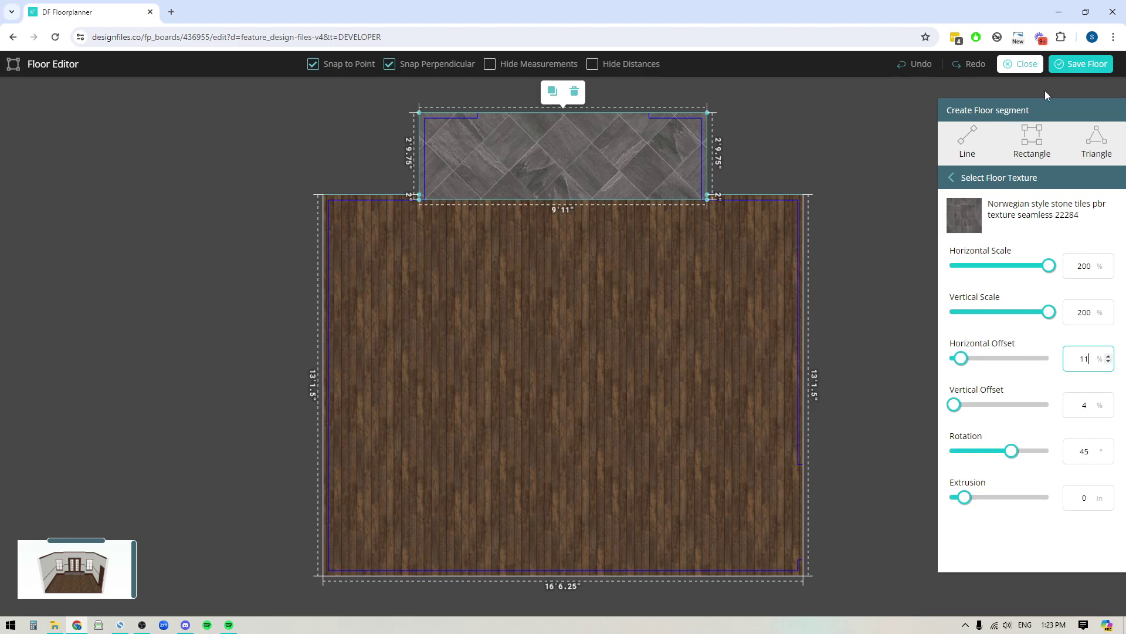
left_click(1081, 64)
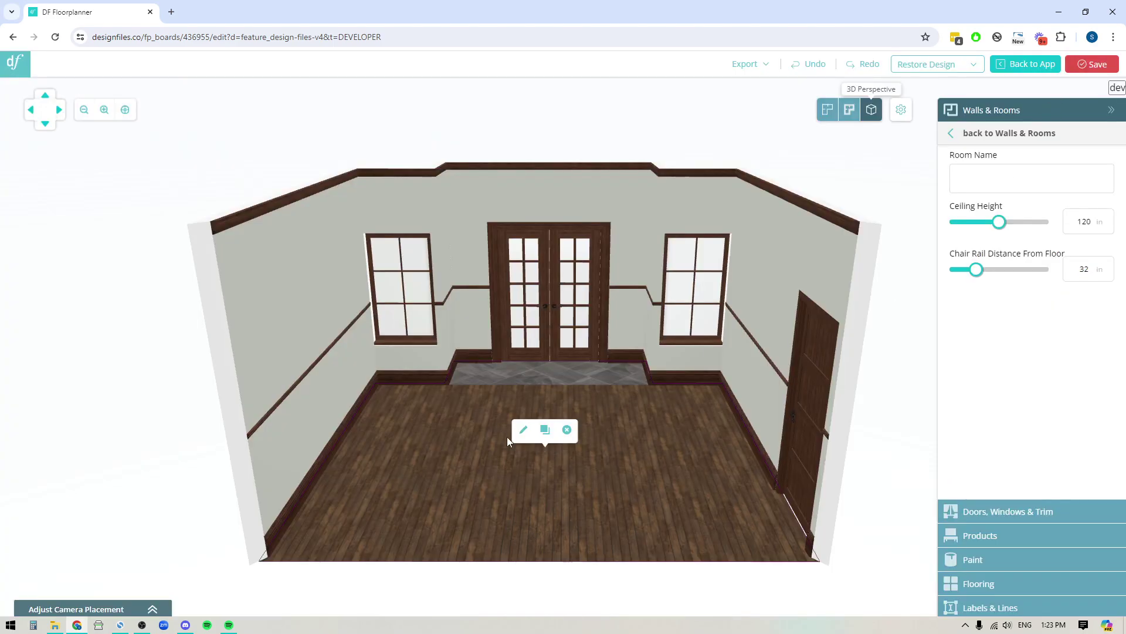
left_click_drag(507, 441, 545, 469)
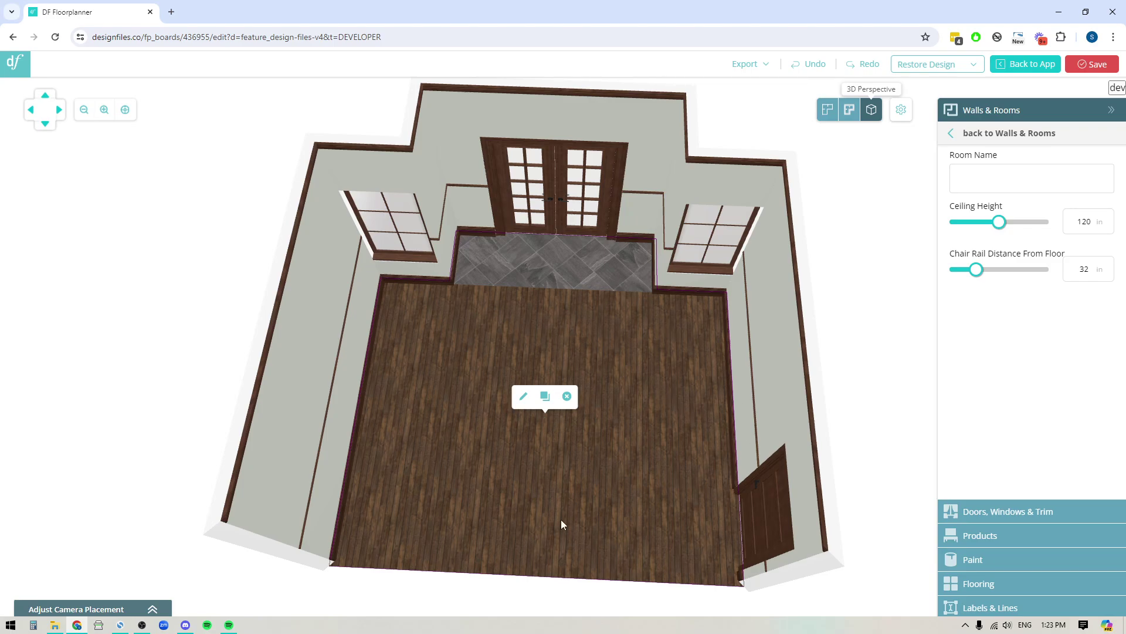
left_click_drag(486, 528, 483, 474)
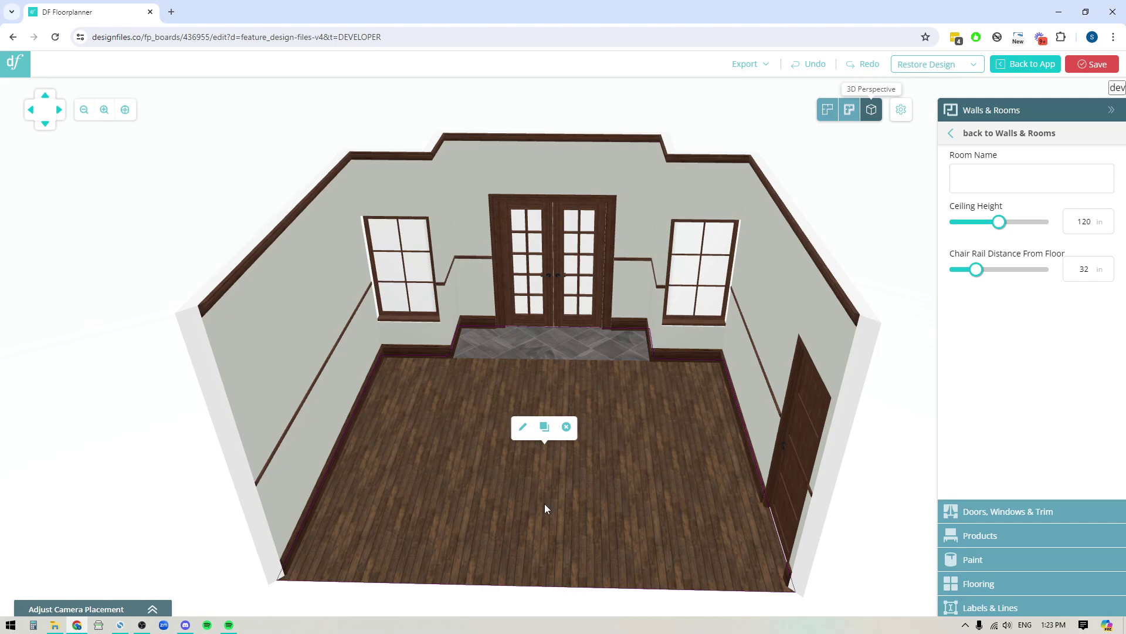
Reopen the room's floor in the Floor Editor and show the Tile > Marble textures
left_click(523, 428)
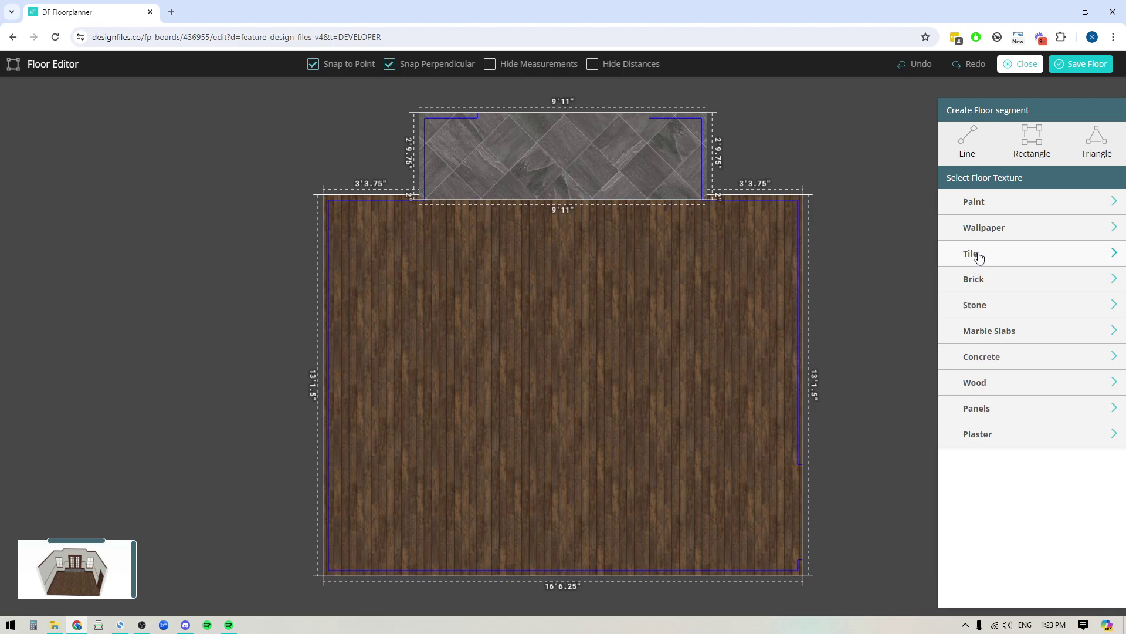
left_click(979, 257)
left_click(985, 330)
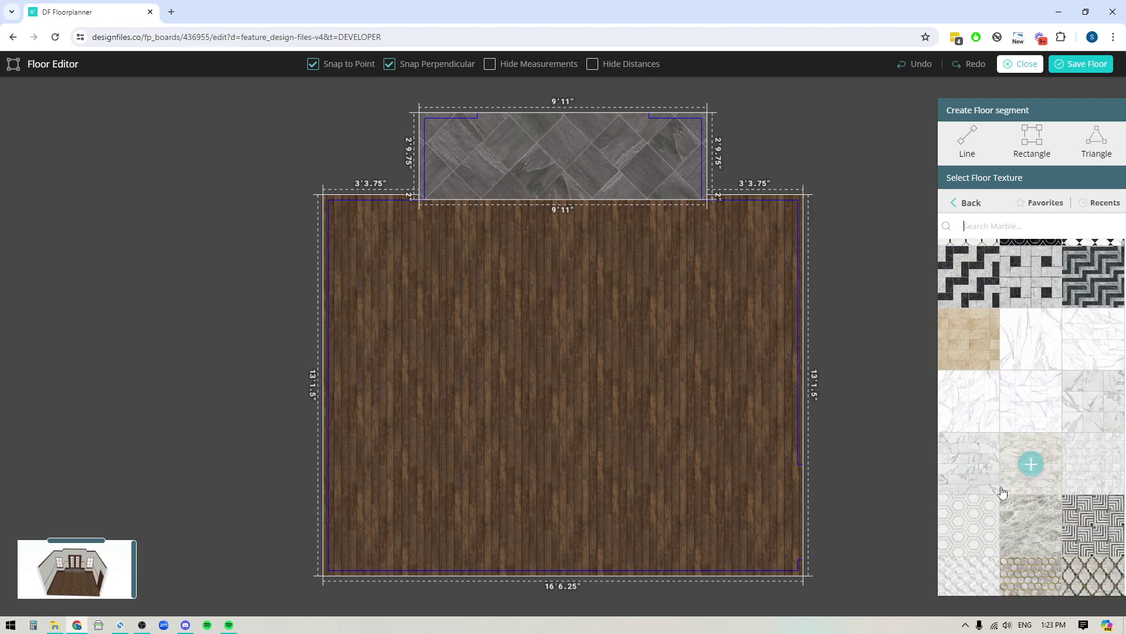
scroll(1043, 493, "down", 4)
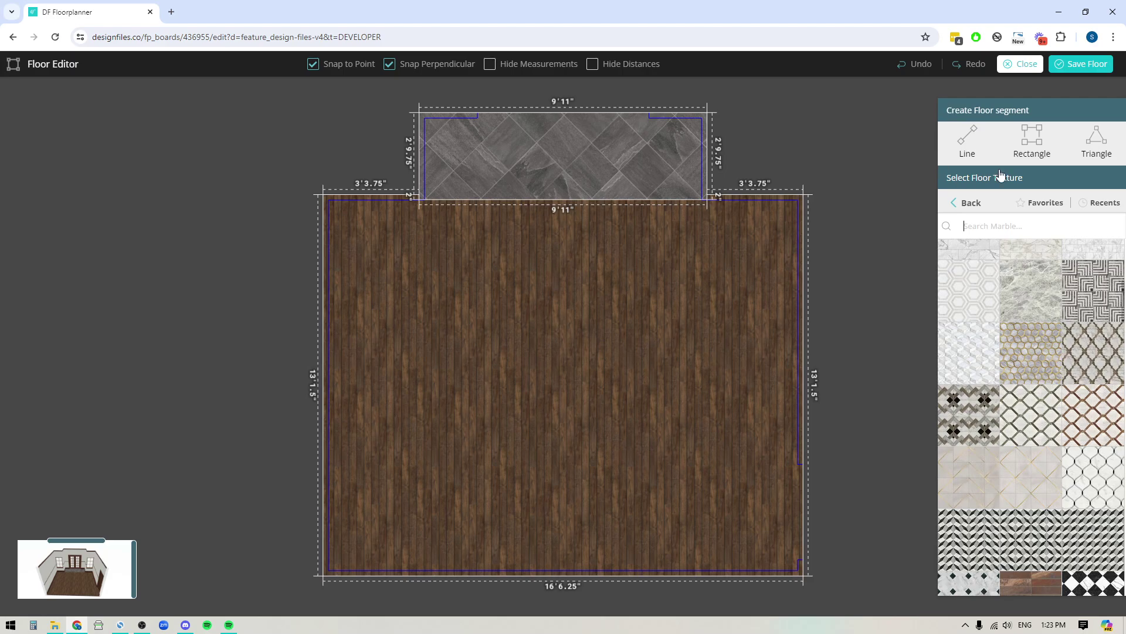
Draw a 10'10.25" by 8'8" rectangular segment in the middle of the plank floor
left_click(1034, 138)
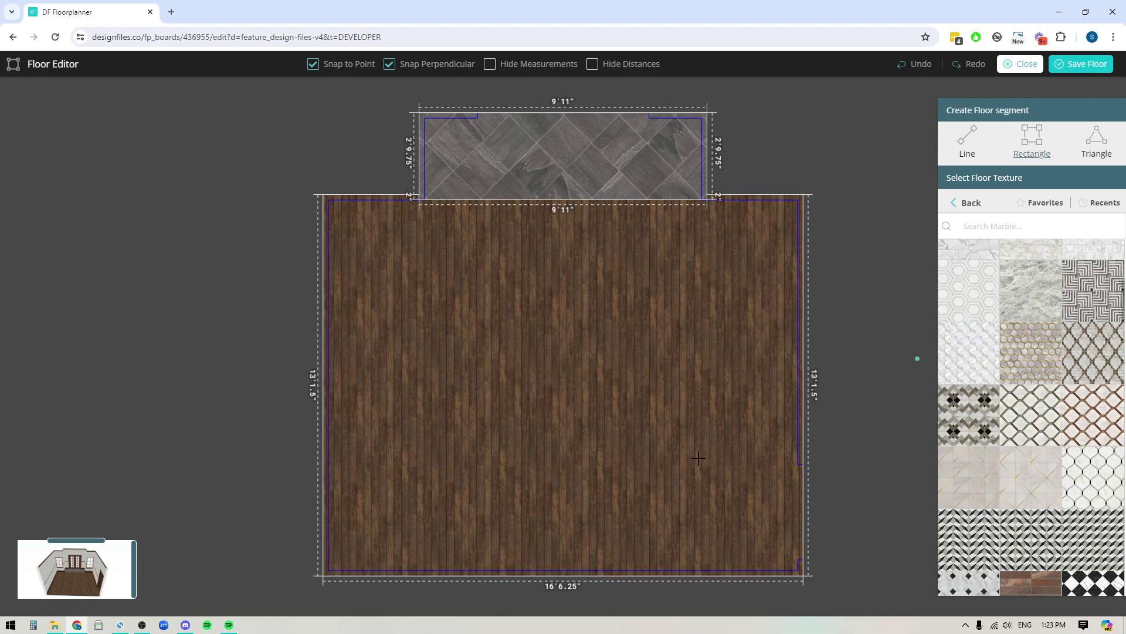
left_click_drag(413, 267, 516, 489)
mouse_move(589, 512)
left_mouse_down()
mouse_move(741, 523)
mouse_move(732, 520)
left_mouse_up()
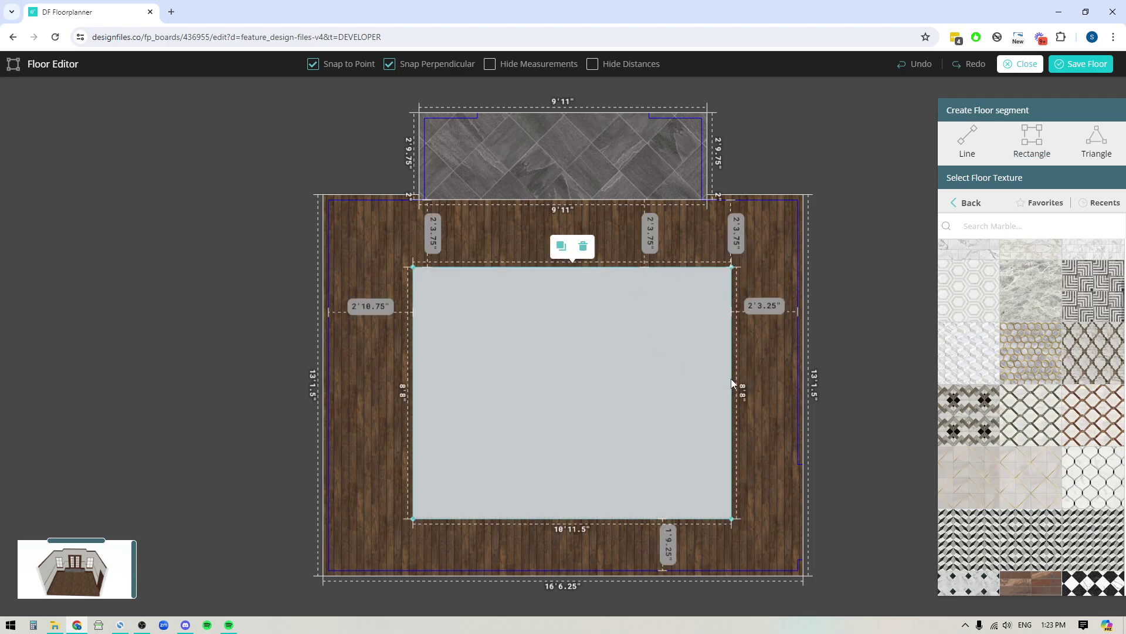
mouse_move(733, 384)
left_mouse_down()
mouse_move(722, 386)
mouse_move(745, 387)
mouse_move(728, 396)
left_mouse_up()
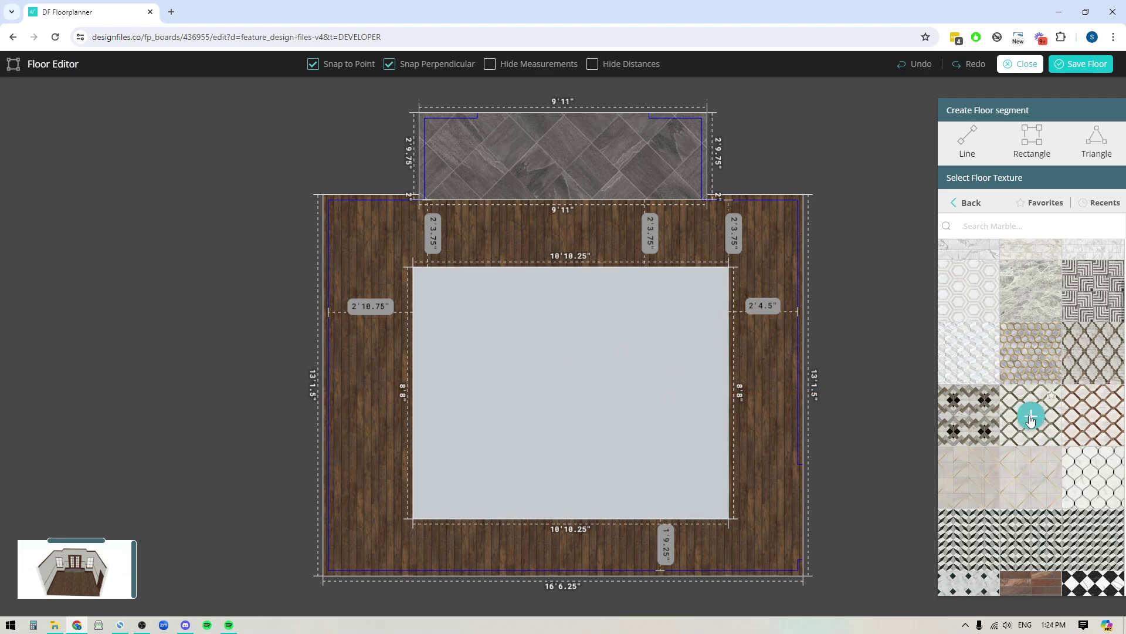
Apply White floor marble and wood geometric pattern 19339 to the rectangle with 0.25 extrusion
left_click_drag(1031, 415, 581, 396)
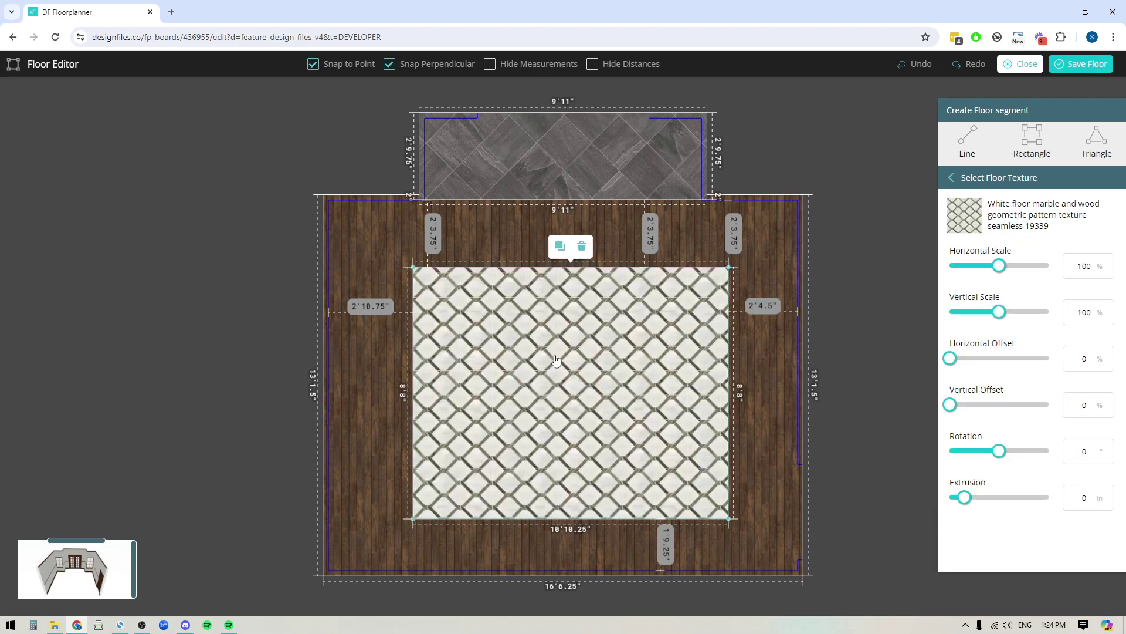
left_click(1076, 503)
type("0.25")
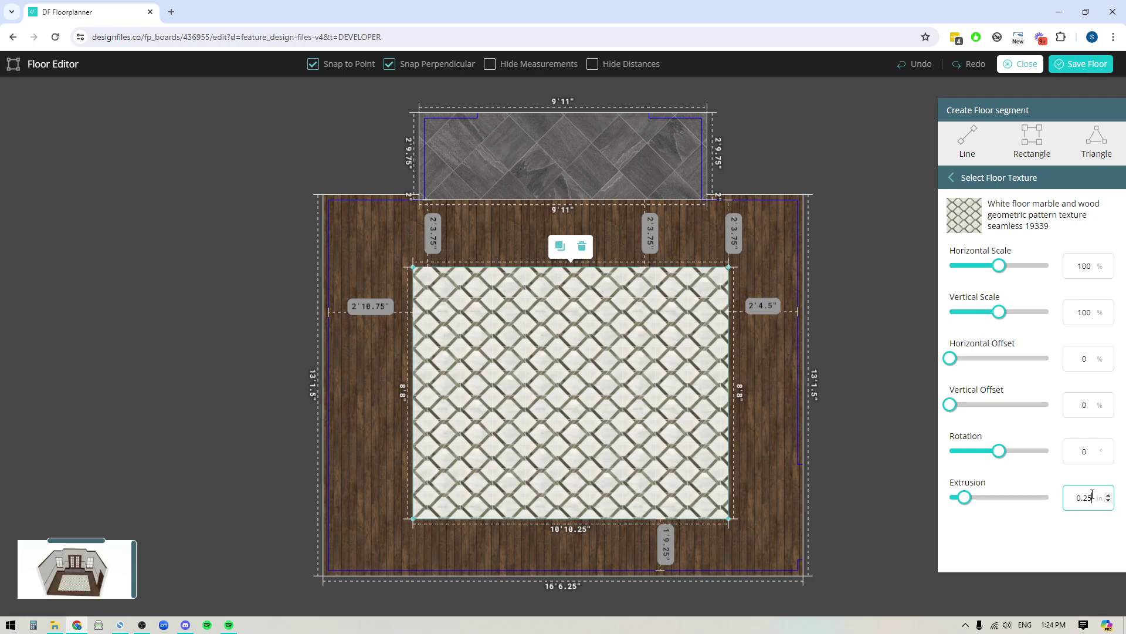
left_click(1092, 63)
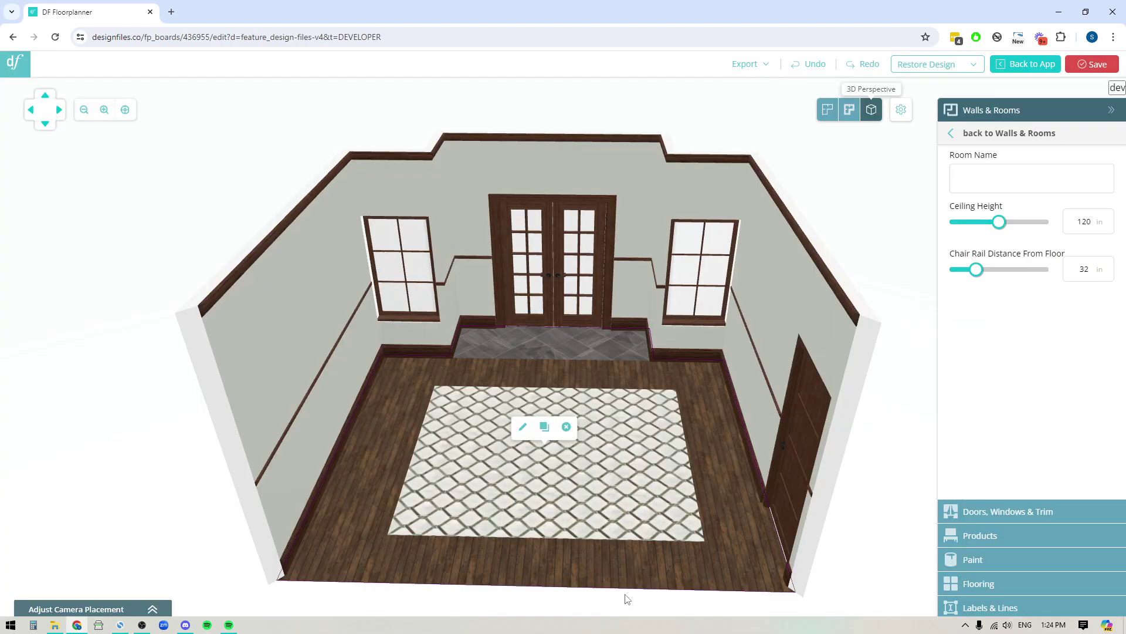
left_click_drag(627, 599, 621, 538)
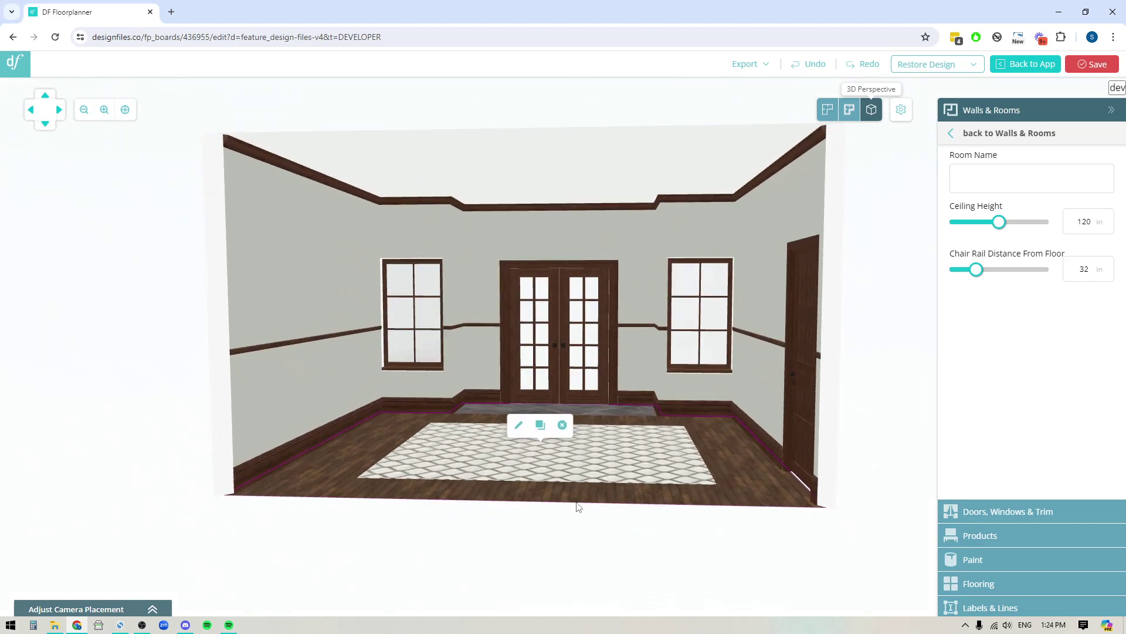
left_click_drag(579, 505, 587, 522)
left_click_drag(595, 413, 655, 537)
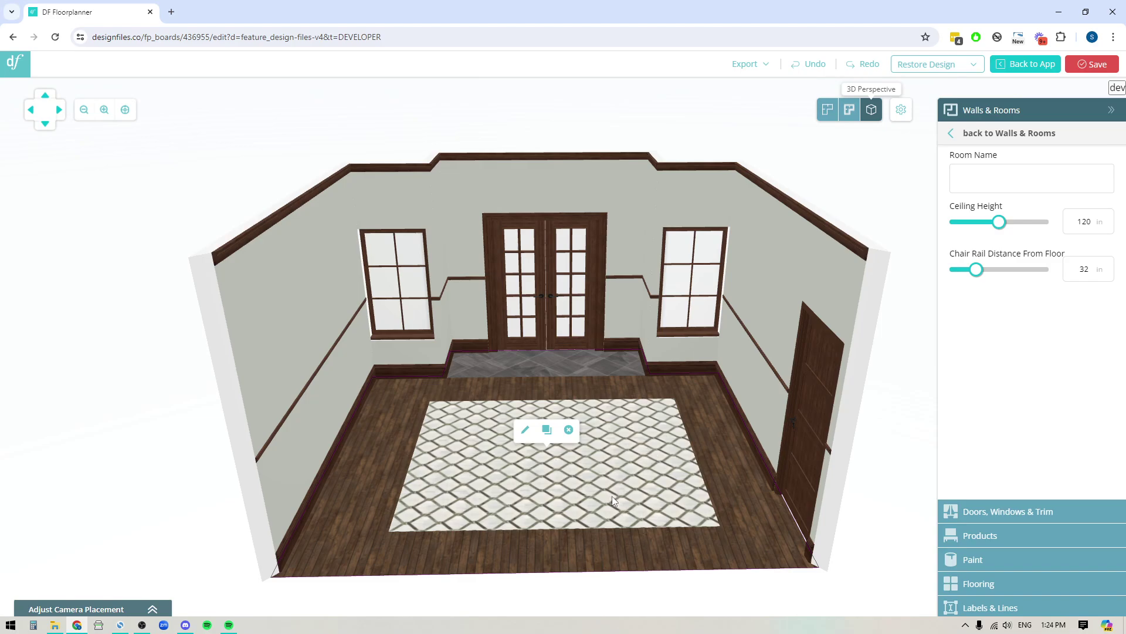
mouse_move(705, 463)
left_mouse_down()
mouse_move(673, 509)
mouse_move(591, 514)
mouse_move(610, 456)
mouse_move(706, 485)
mouse_move(697, 473)
left_mouse_up()
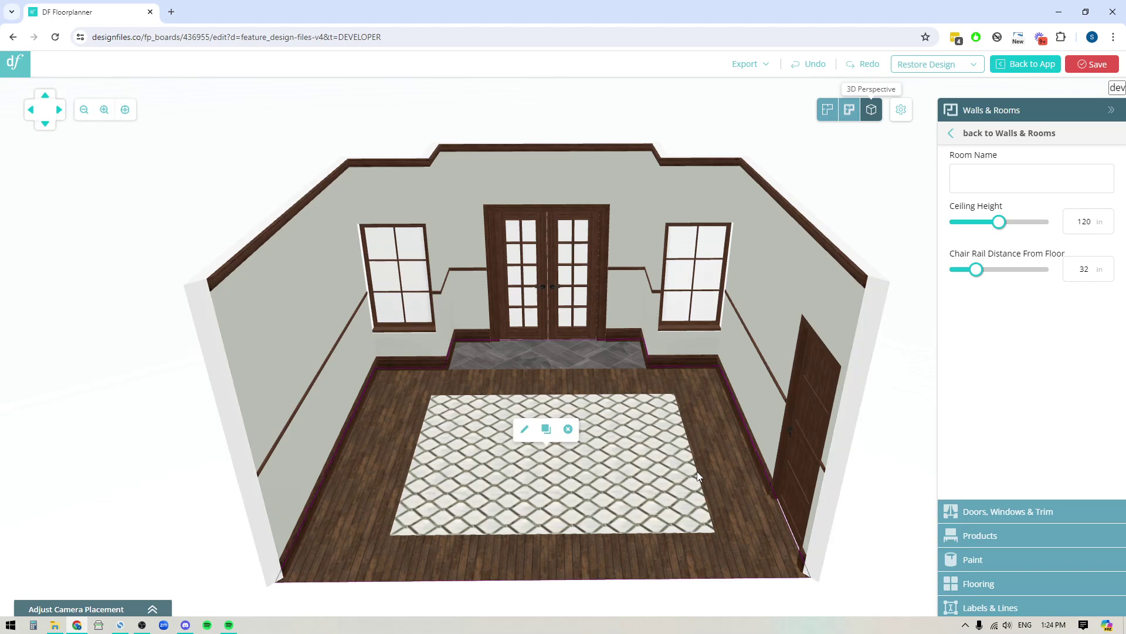